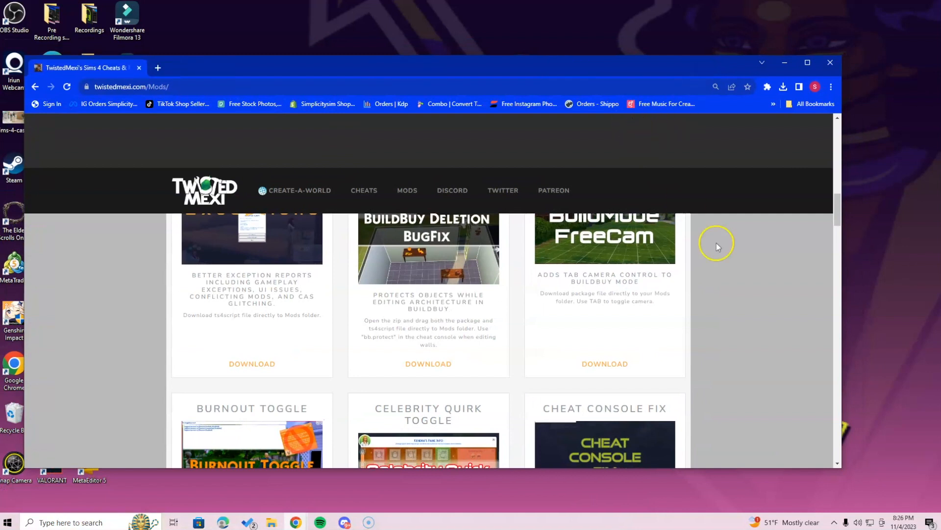
scroll(723, 242, "down", 3)
scroll(723, 239, "up", 3)
scroll(723, 234, "up", 2)
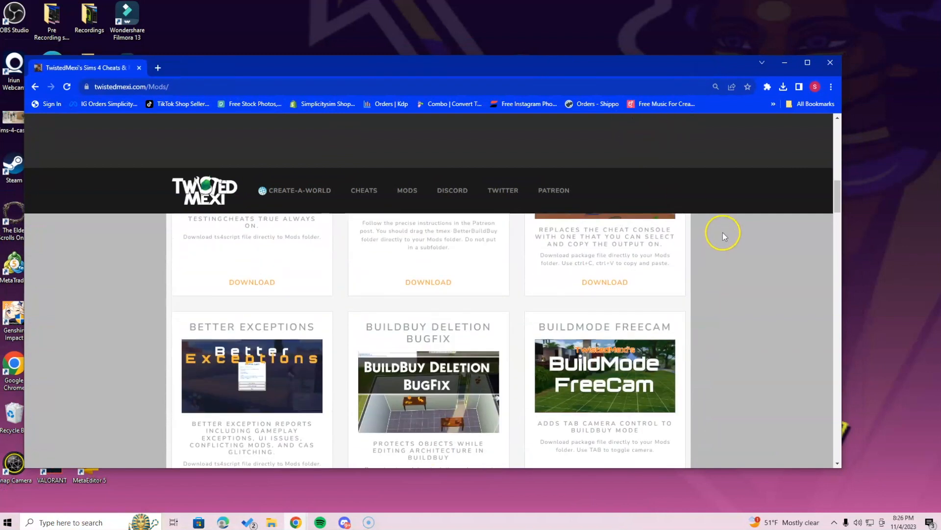
scroll(723, 232, "up", 3)
scroll(725, 229, "up", 2)
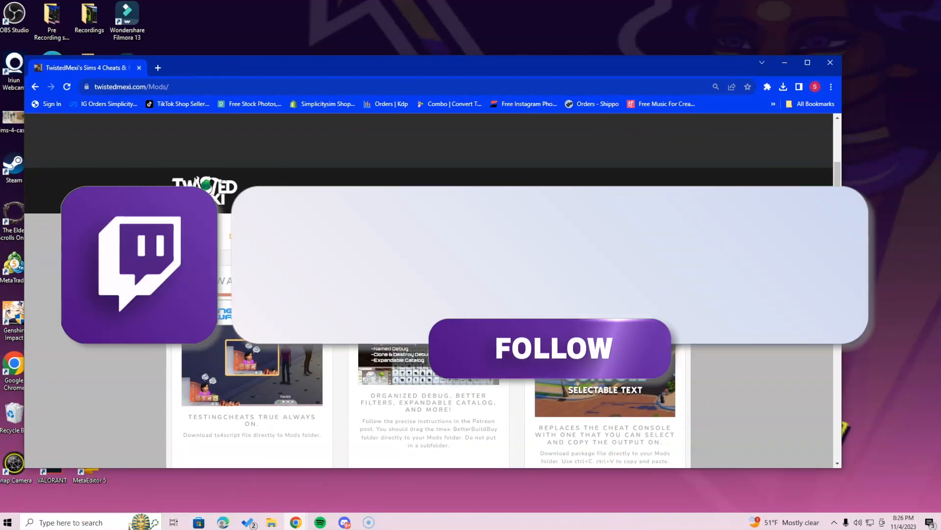
scroll(726, 222, "down", 5)
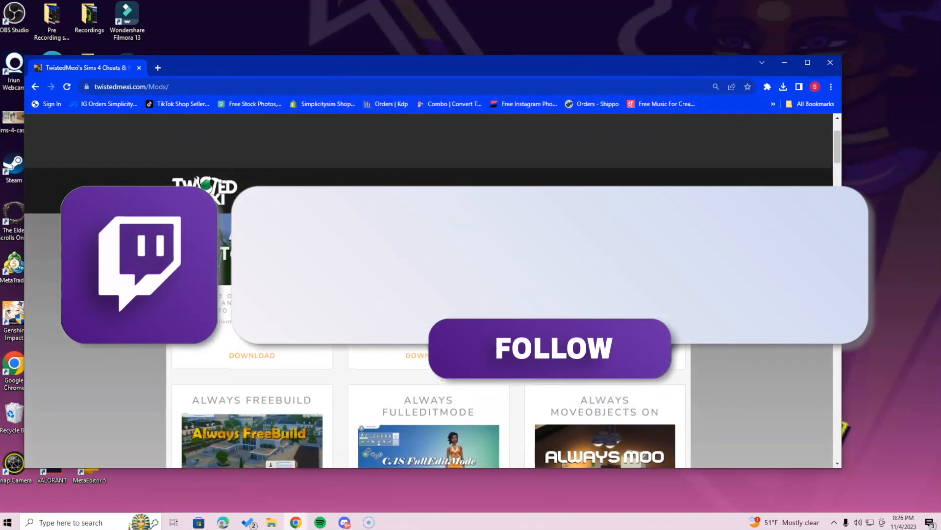
scroll(728, 224, "up", 4)
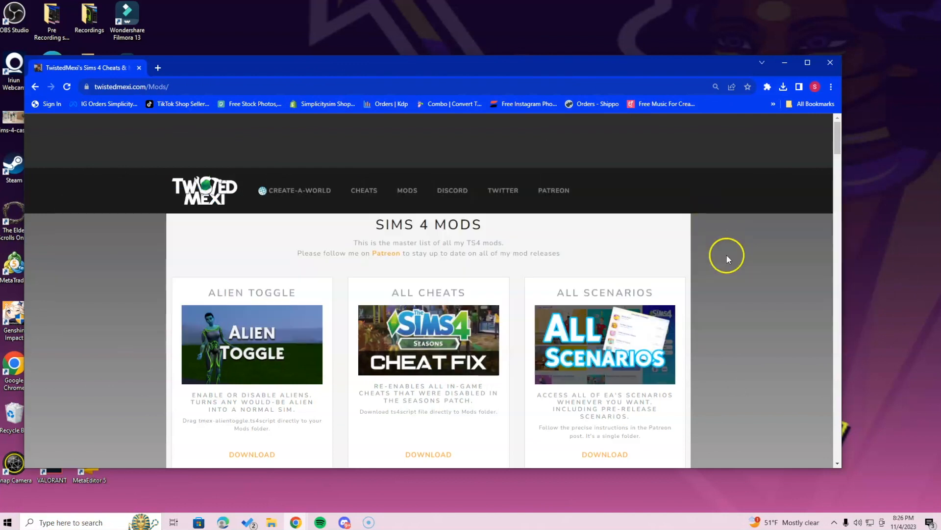
scroll(738, 265, "down", 4)
scroll(742, 266, "down", 4)
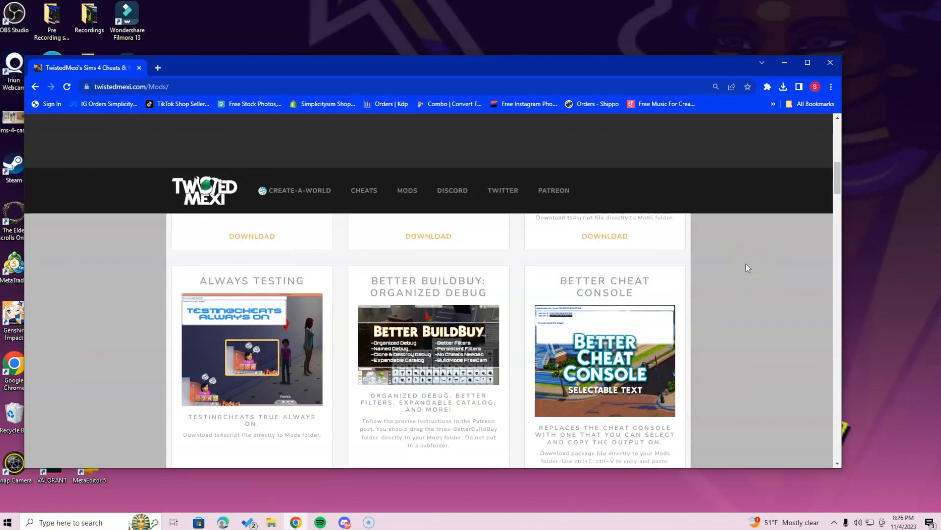
scroll(746, 263, "down", 3)
scroll(747, 262, "down", 2)
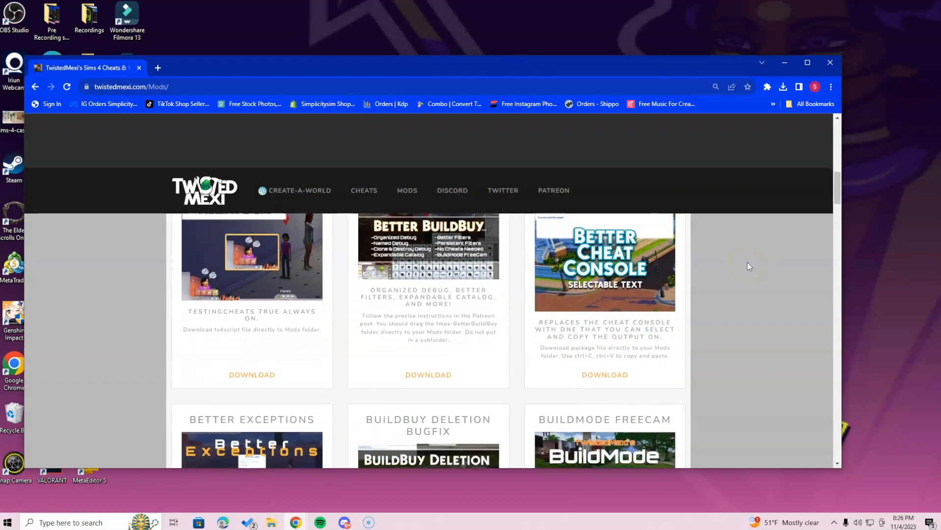
scroll(751, 259, "down", 2)
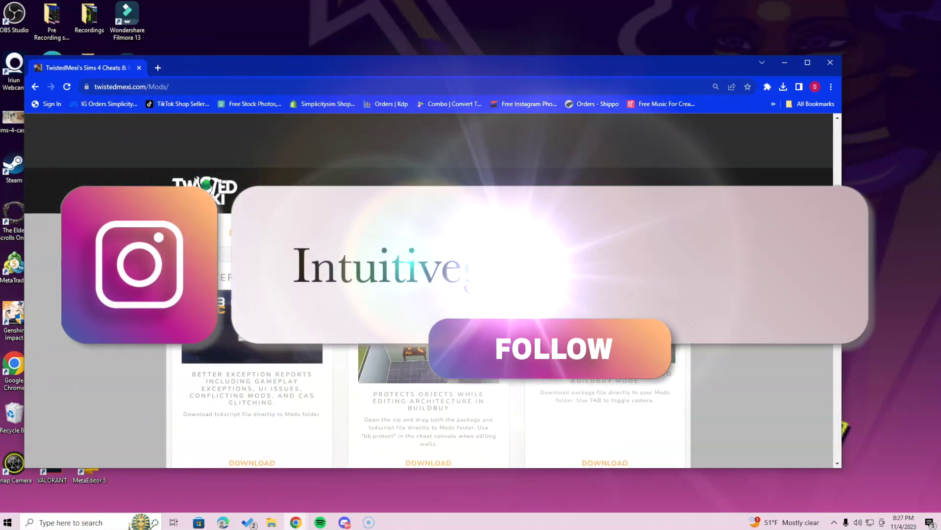
scroll(753, 235, "down", 2)
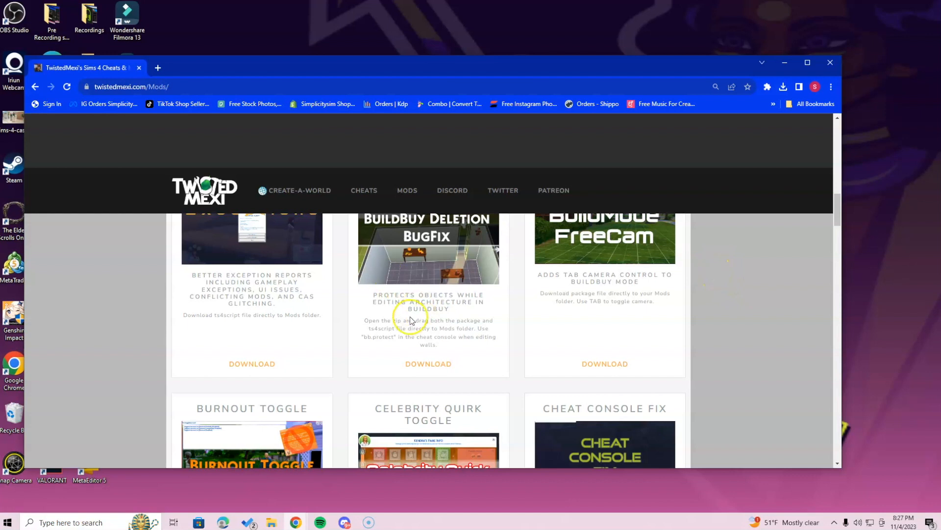
scroll(411, 319, "up", 2)
scroll(317, 272, "up", 2)
scroll(316, 272, "up", 2)
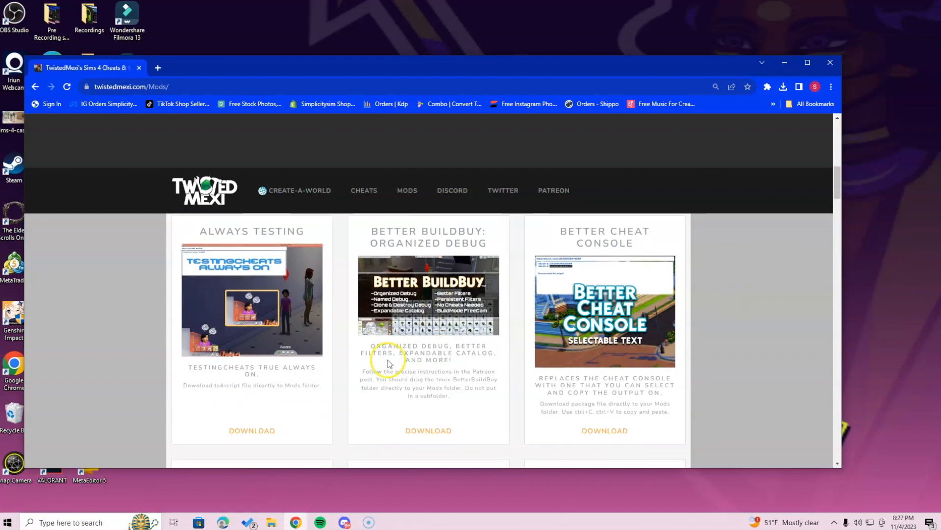
Download TwistedMexi's Better BuildBuy v3.1.3 Official.zip from its Patreon post.
left_click(429, 432)
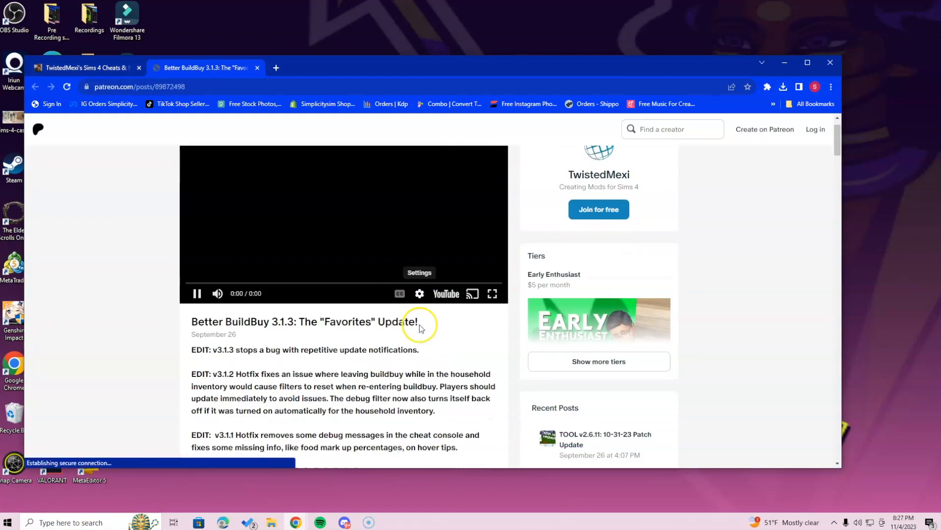
scroll(419, 327, "down", 8)
scroll(412, 331, "down", 8)
scroll(408, 347, "down", 3)
scroll(408, 349, "down", 3)
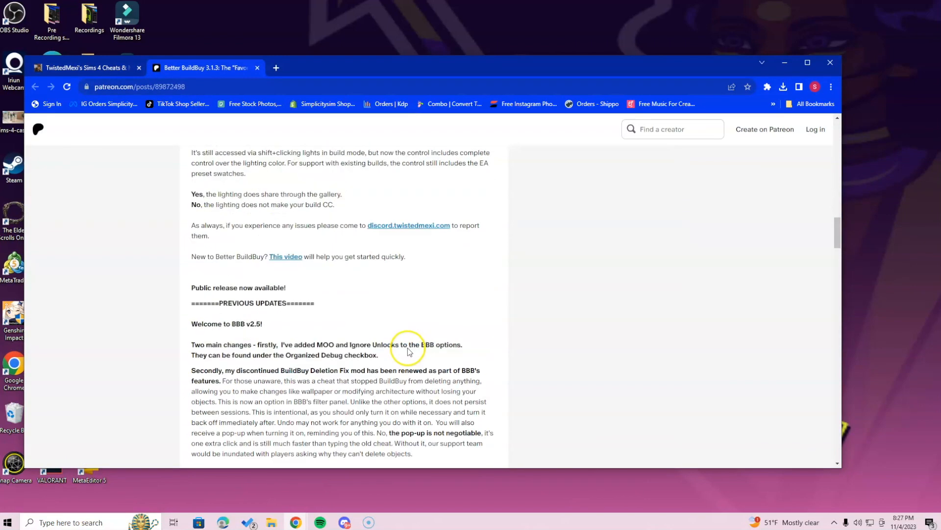
scroll(407, 348, "down", 6)
scroll(409, 342, "down", 6)
scroll(441, 335, "down", 6)
scroll(455, 330, "down", 6)
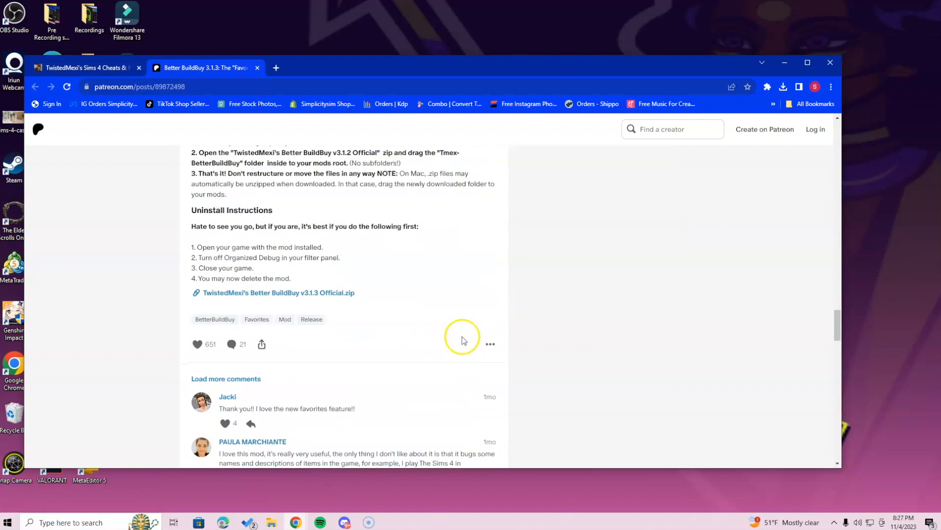
scroll(464, 340, "down", 1)
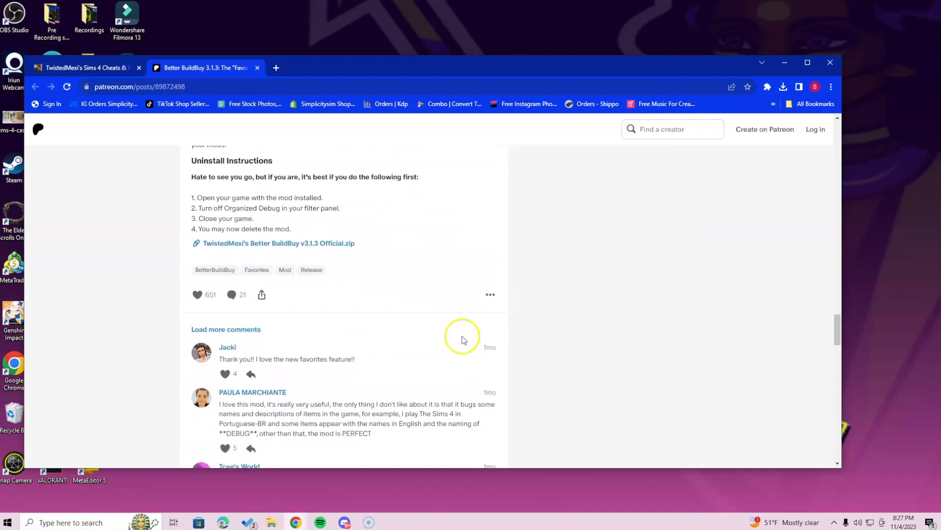
left_click(316, 244)
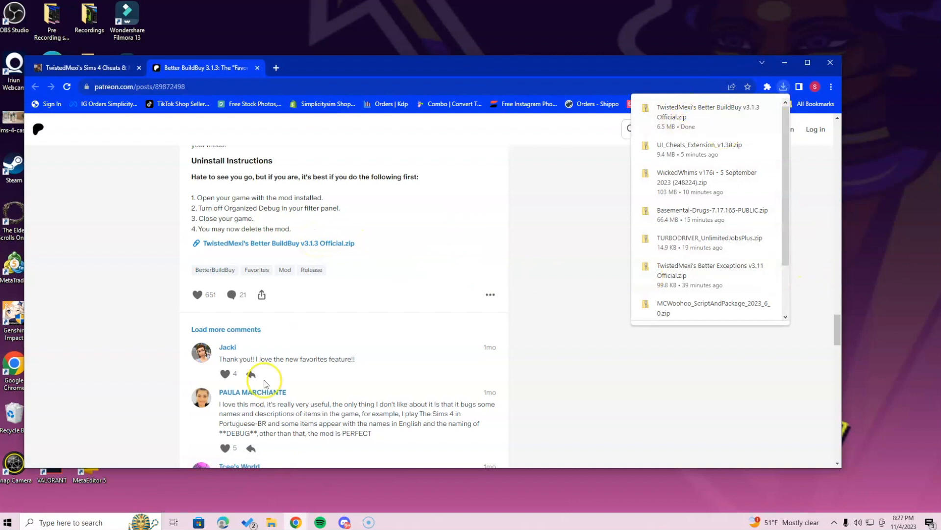
Extract the Better BuildBuy zip in Downloads to its default folder via Extract All.
left_click(272, 522)
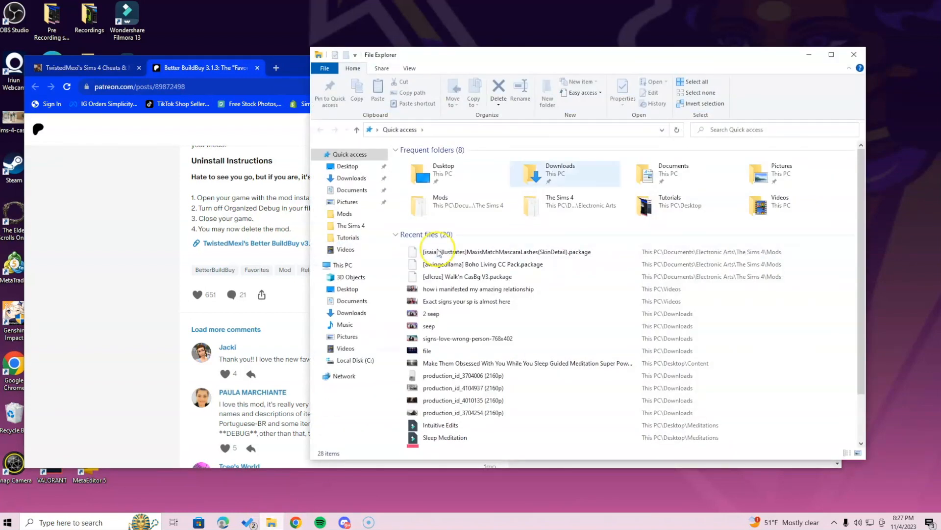
double_click(561, 180)
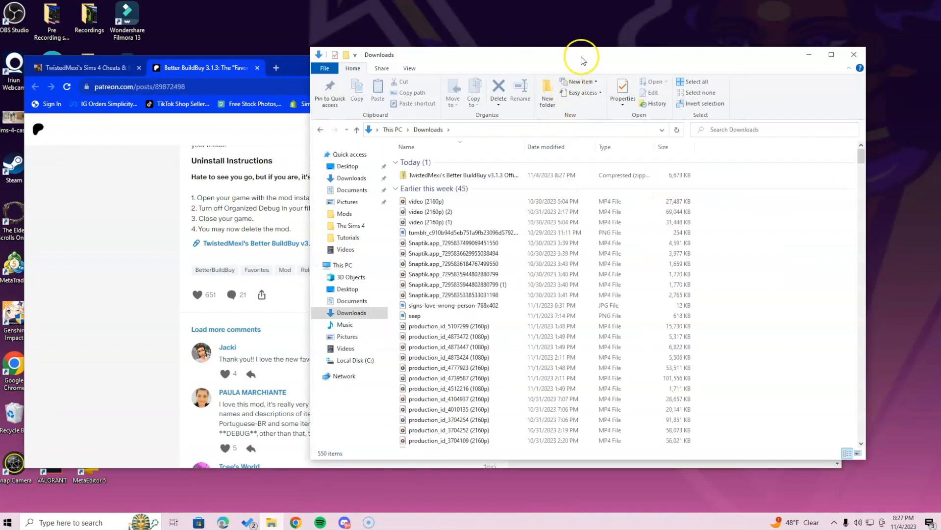
left_click_drag(581, 59, 322, 48)
right_click(177, 161)
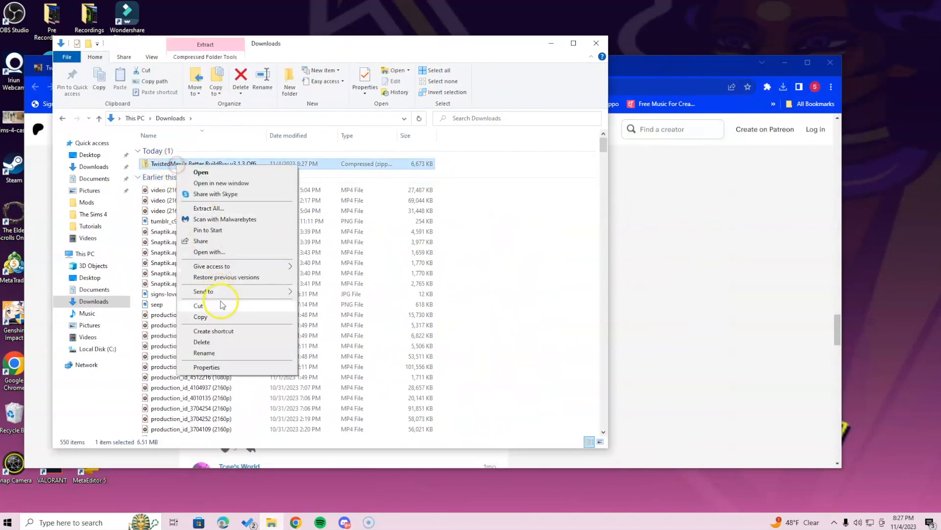
left_click(209, 207)
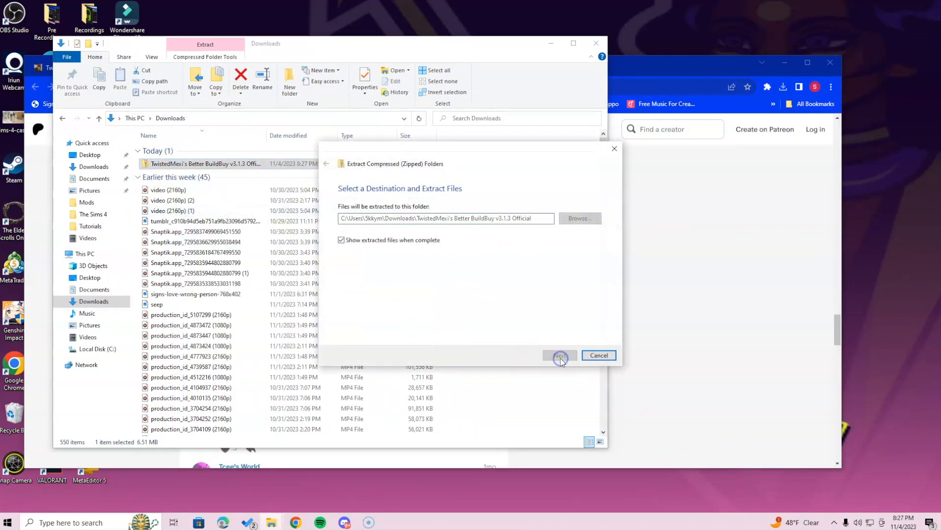
left_click(560, 359)
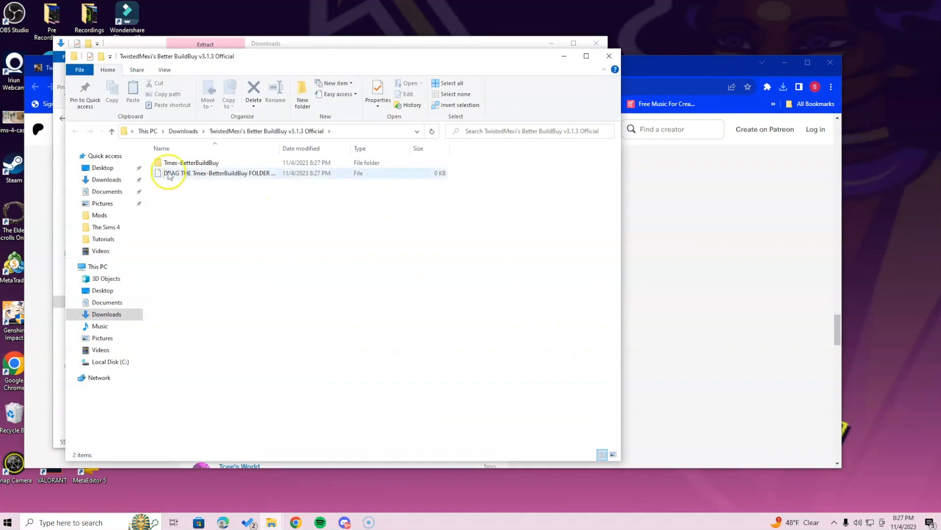
Inspect the extracted Tmex-BetterBuildBuy folder's contents, then close that extracted-folder window.
left_click(180, 162)
double_click(183, 166)
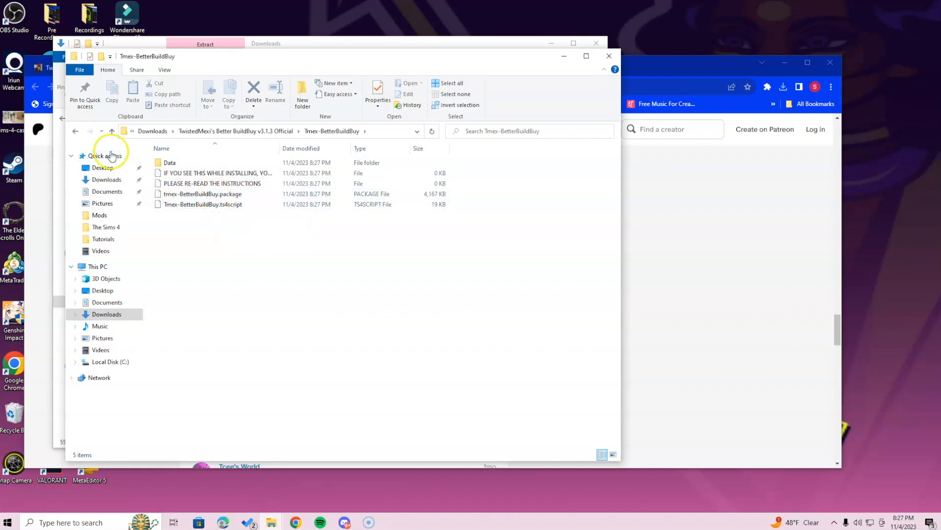
left_click(72, 131)
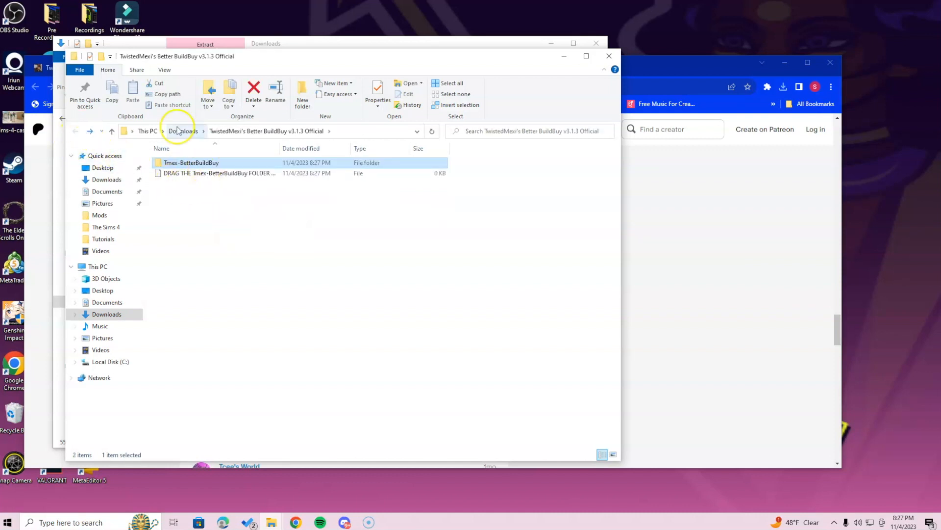
left_click(610, 56)
left_click(177, 175)
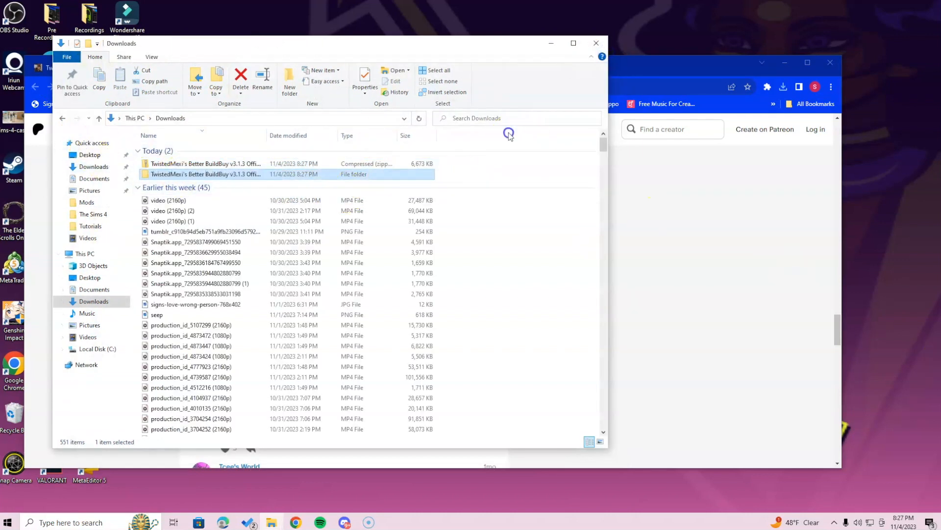
left_click_drag(387, 44, 350, 20)
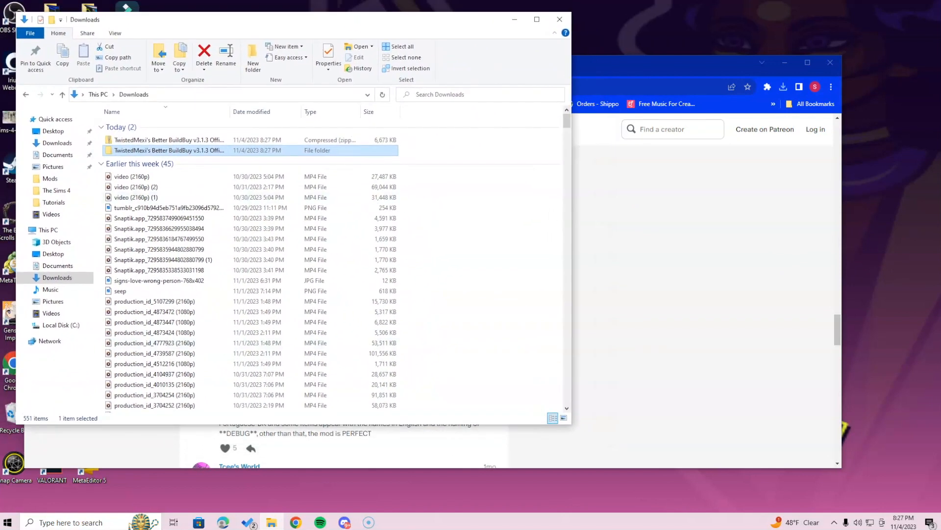
Open a second File Explorer window and place it on the right side of the screen.
right_click(272, 522)
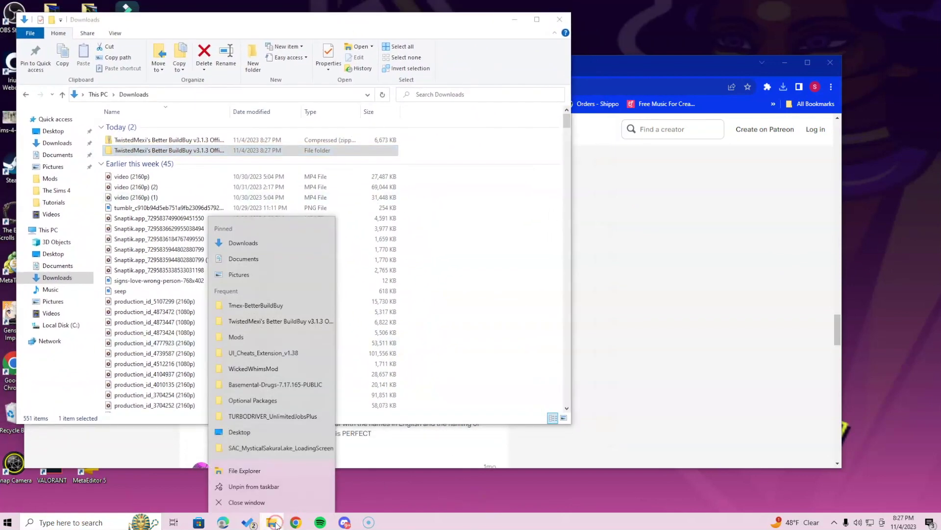
left_click(236, 470)
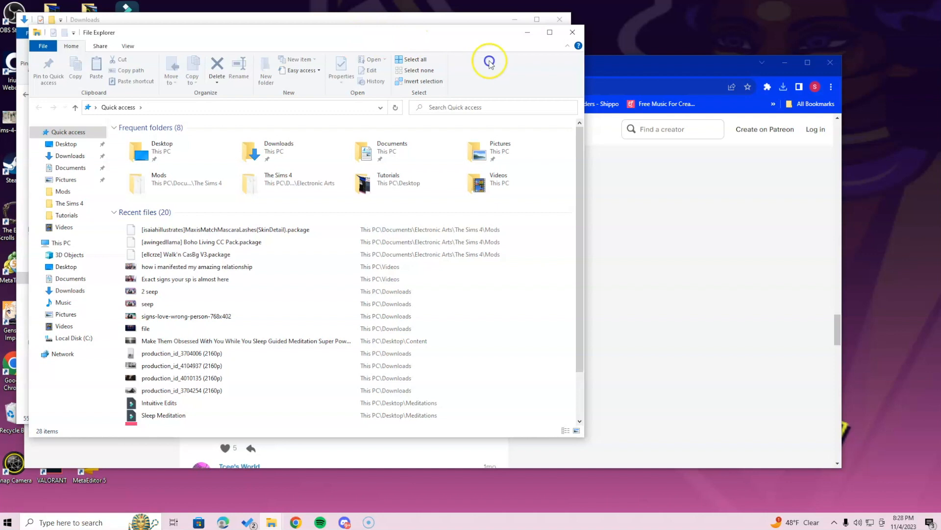
mouse_move(415, 37)
left_mouse_down()
mouse_move(772, 78)
mouse_move(736, 62)
left_mouse_up()
Navigate that window to Documents > Electronic Arts > The Sims 4 > Mods.
double_click(761, 190)
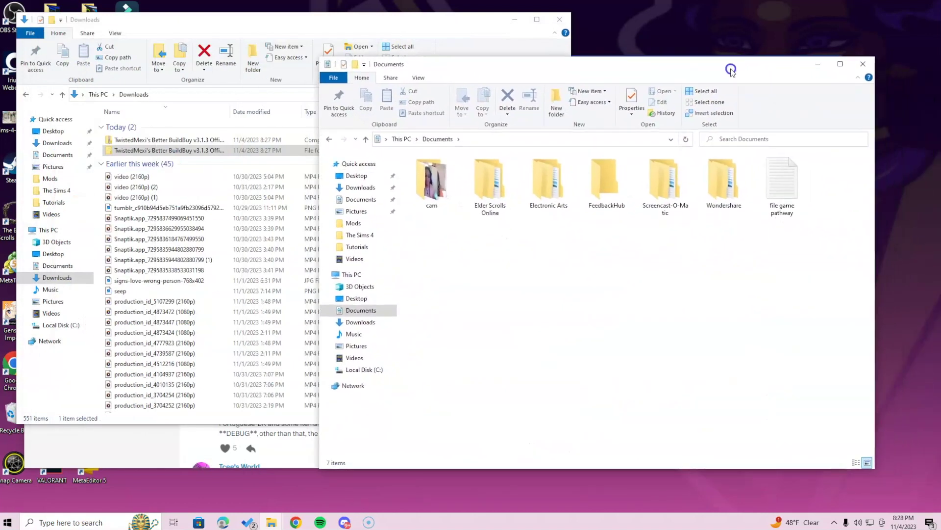
double_click(551, 196)
double_click(432, 171)
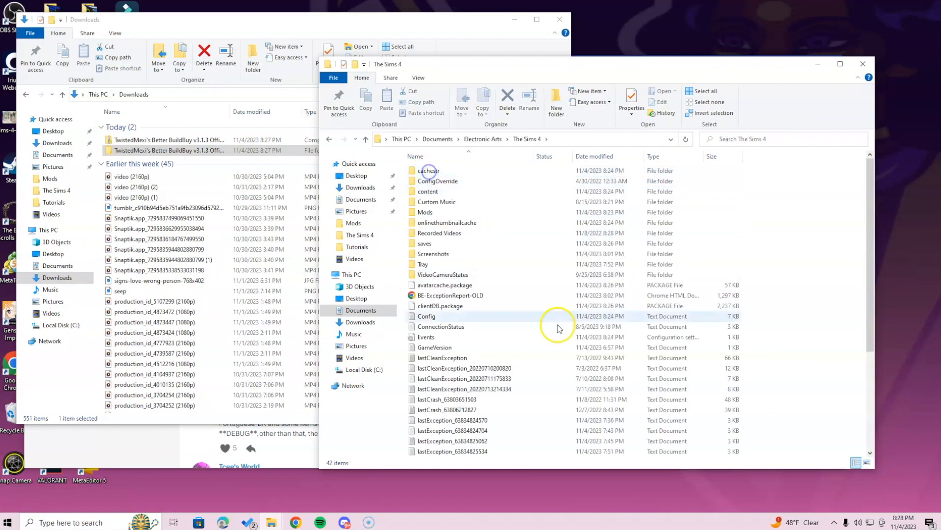
double_click(425, 212)
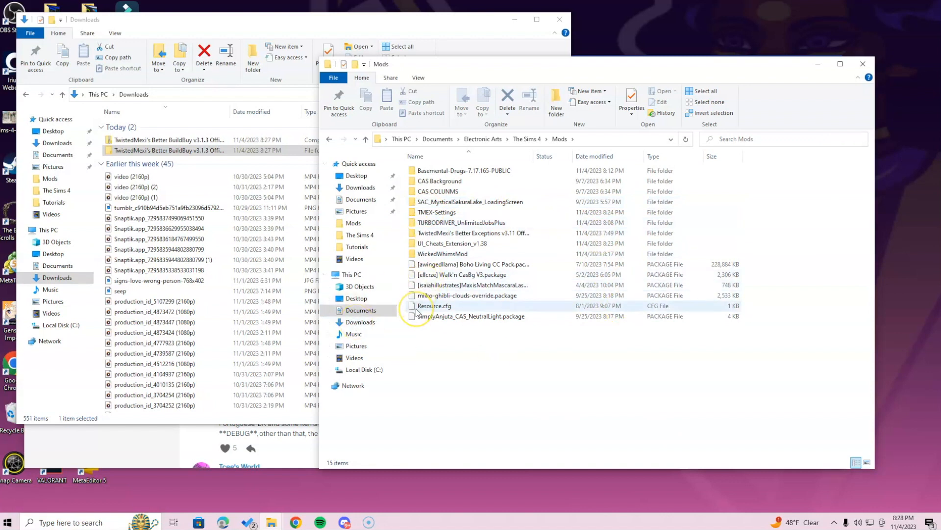
Drag the Tmex-BetterBuildBuy folder from the extracted download into the Mods folder and verify its contents.
double_click(168, 150)
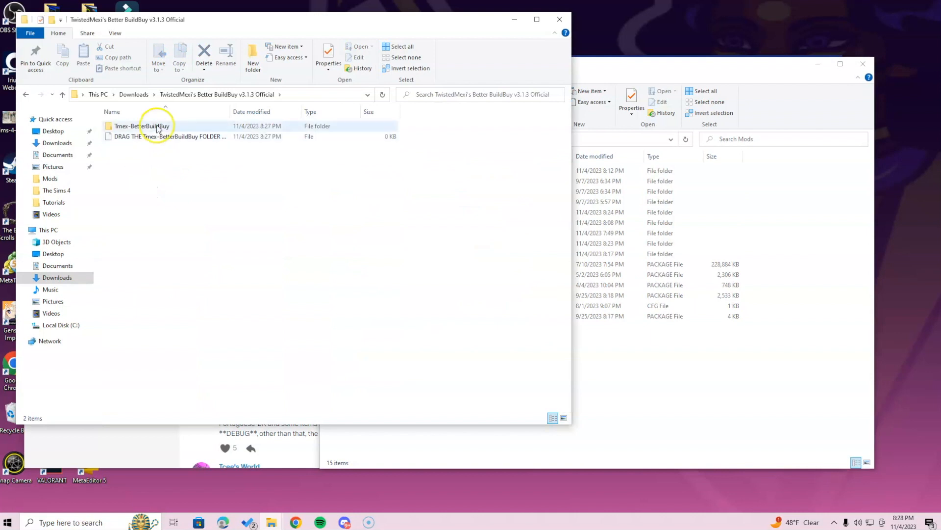
left_click(156, 127)
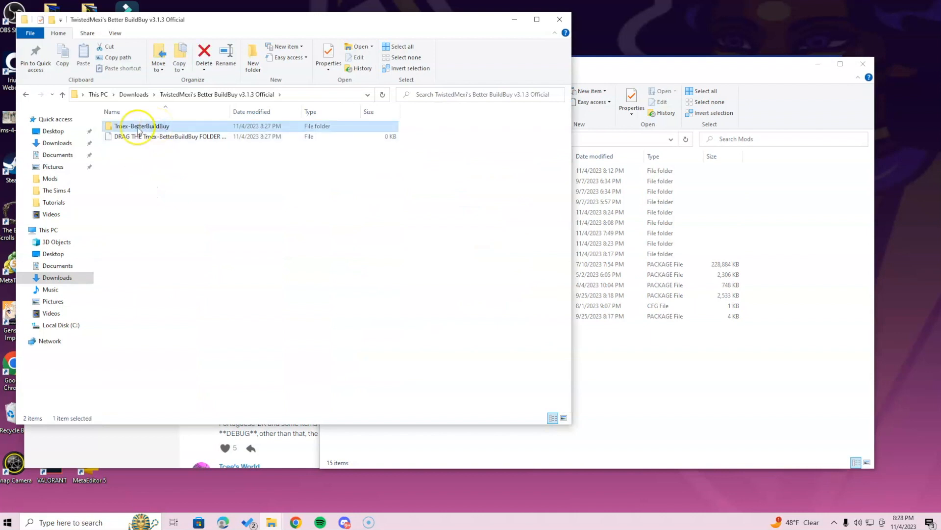
left_click_drag(140, 126, 673, 344)
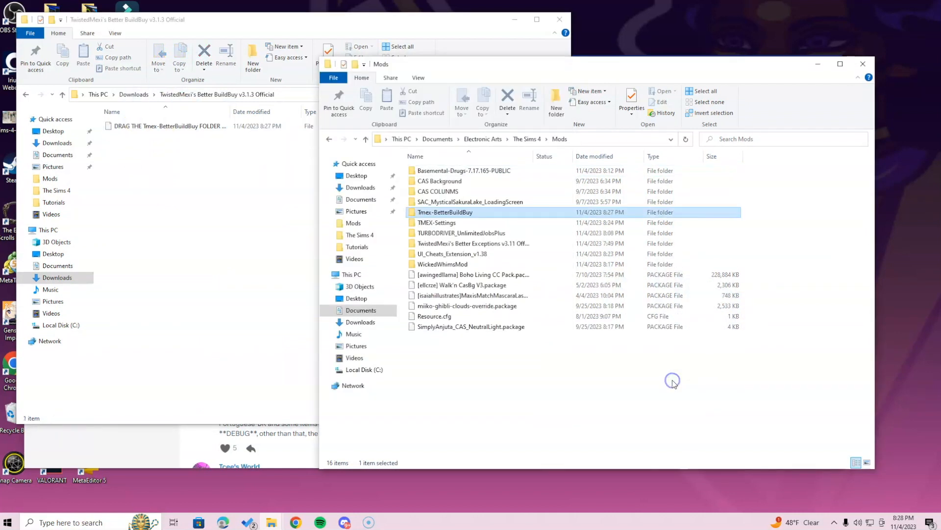
double_click(445, 213)
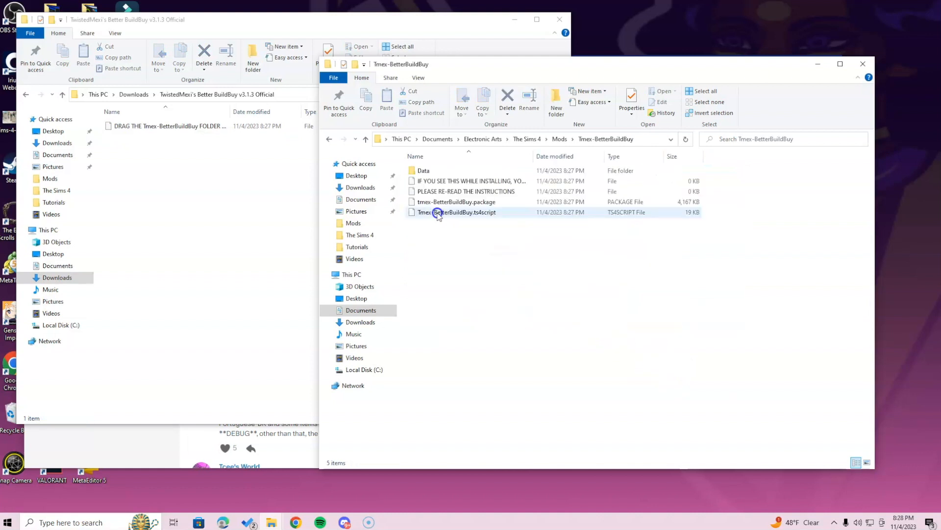
left_click(329, 139)
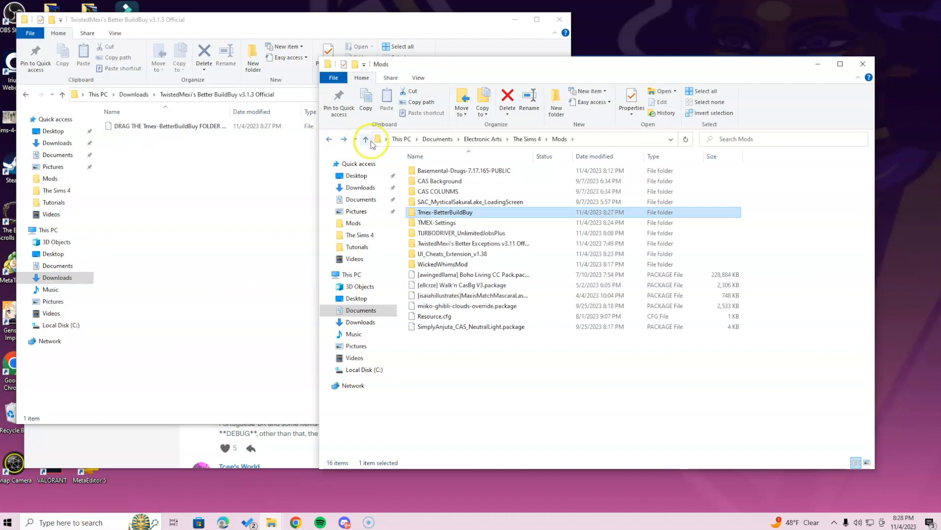
Close the Better BuildBuy download window and clear the selection in Mods.
left_click(165, 229)
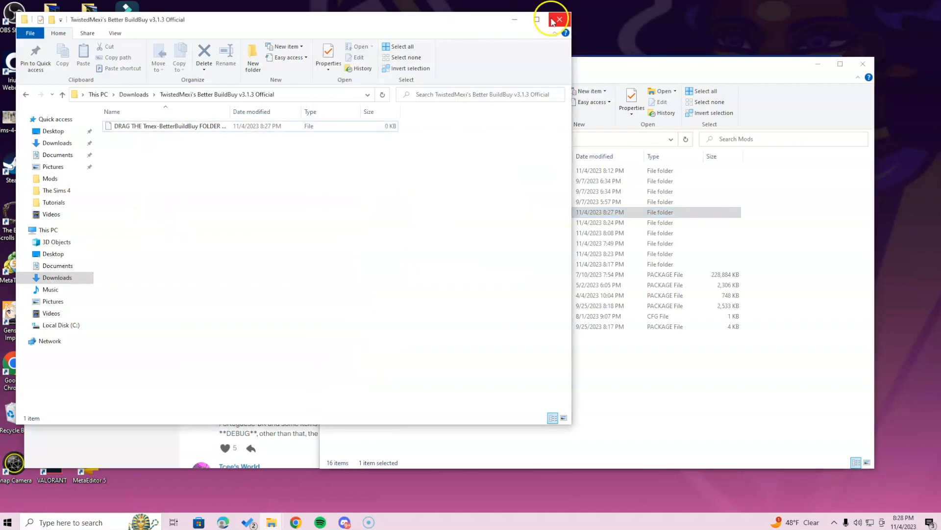
left_click(558, 19)
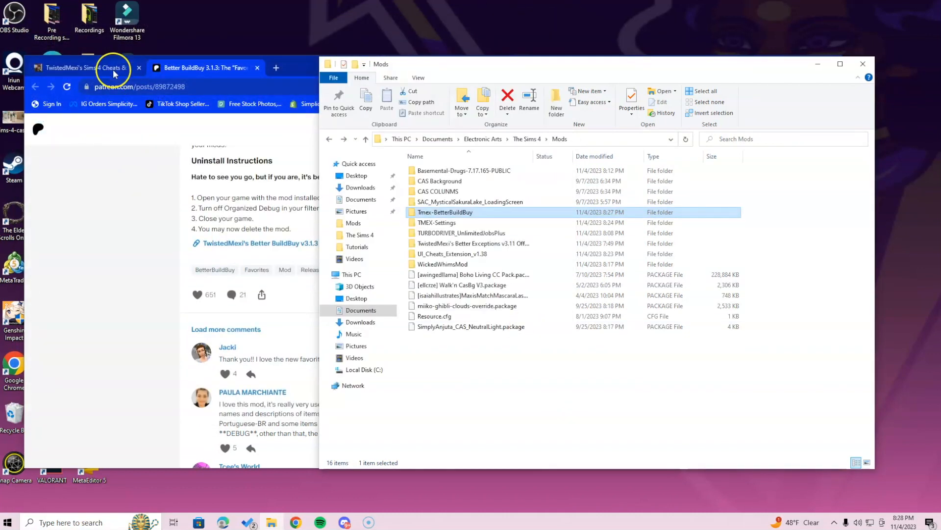
left_click(528, 378)
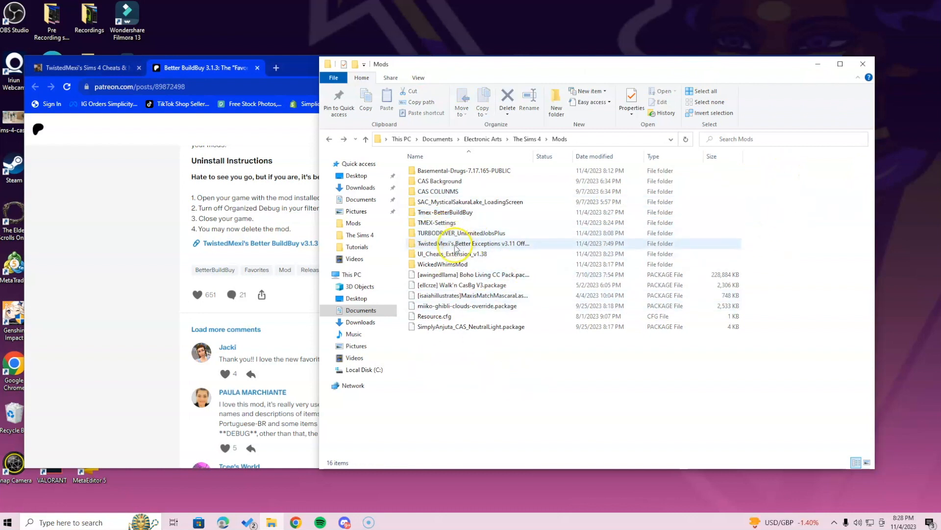
Return to the TwistedMexi page and download Better Exceptions v3.11 Official.zip from its Patreon post.
left_click(866, 65)
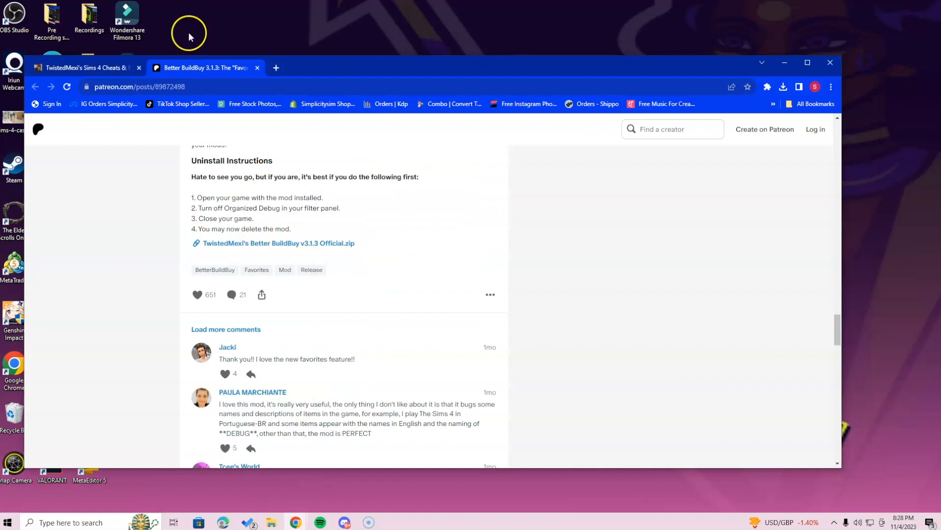
left_click(114, 70)
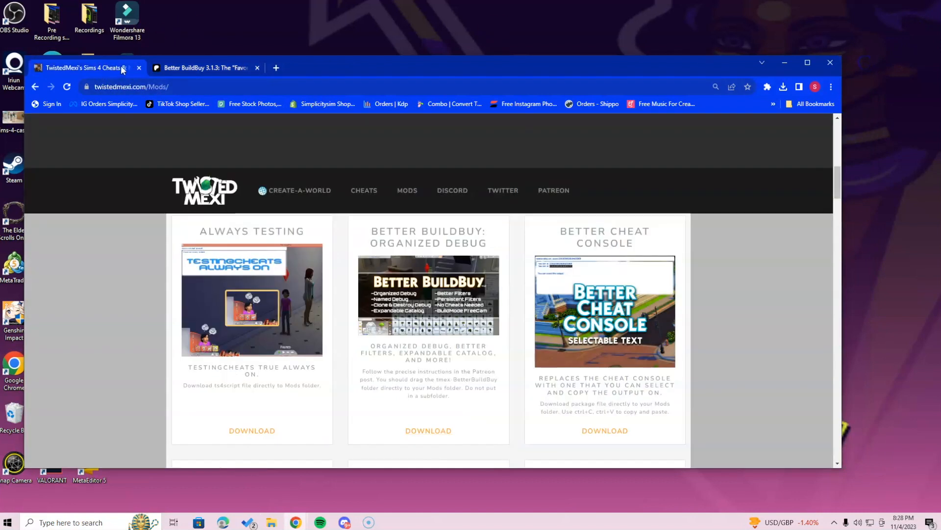
scroll(494, 350, "up", 4)
scroll(495, 350, "up", 4)
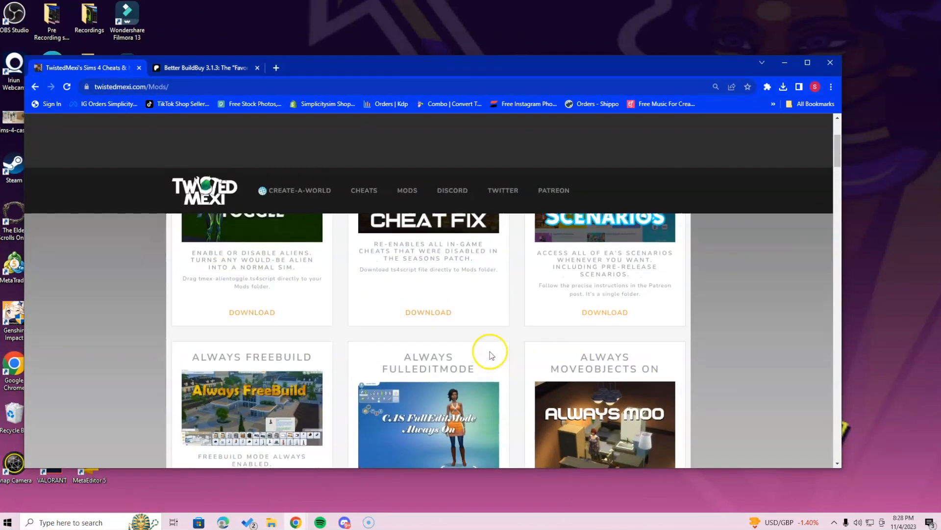
scroll(495, 349, "up", 4)
scroll(487, 356, "down", 5)
scroll(487, 357, "down", 4)
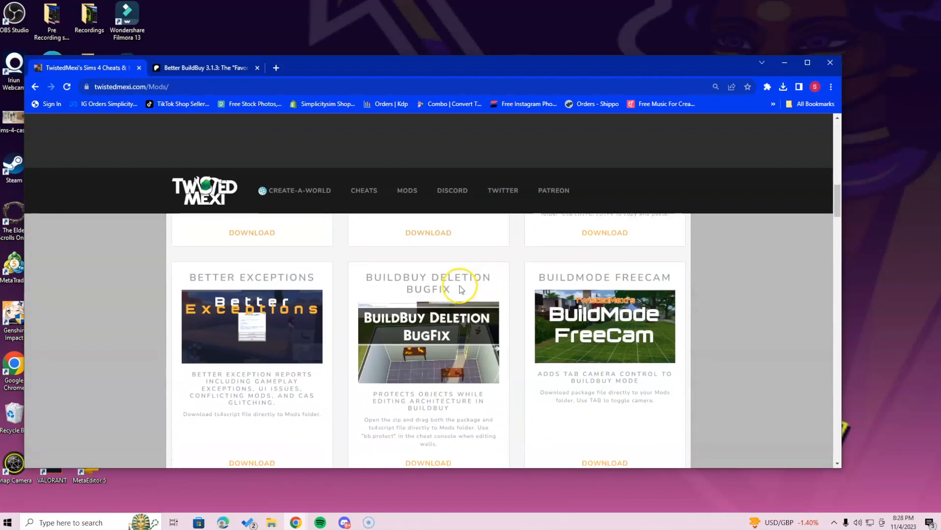
scroll(460, 286, "down", 2)
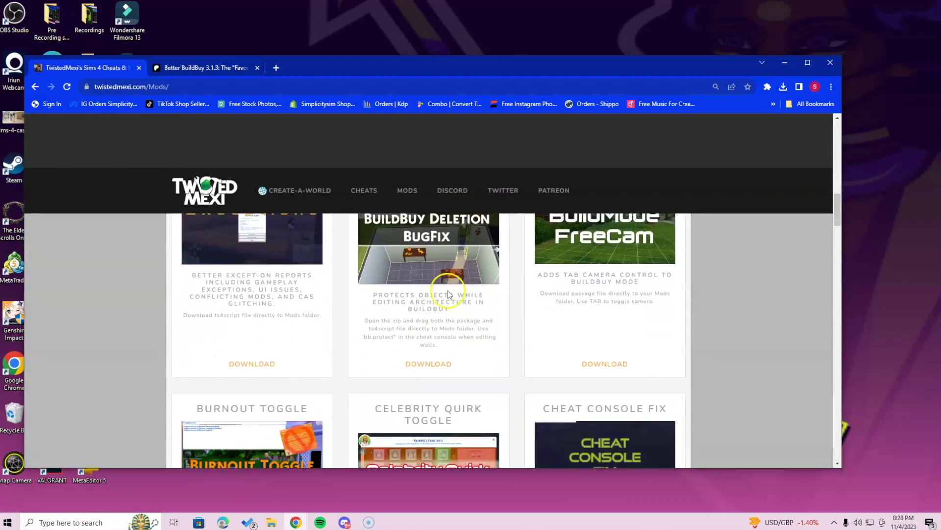
left_click(263, 366)
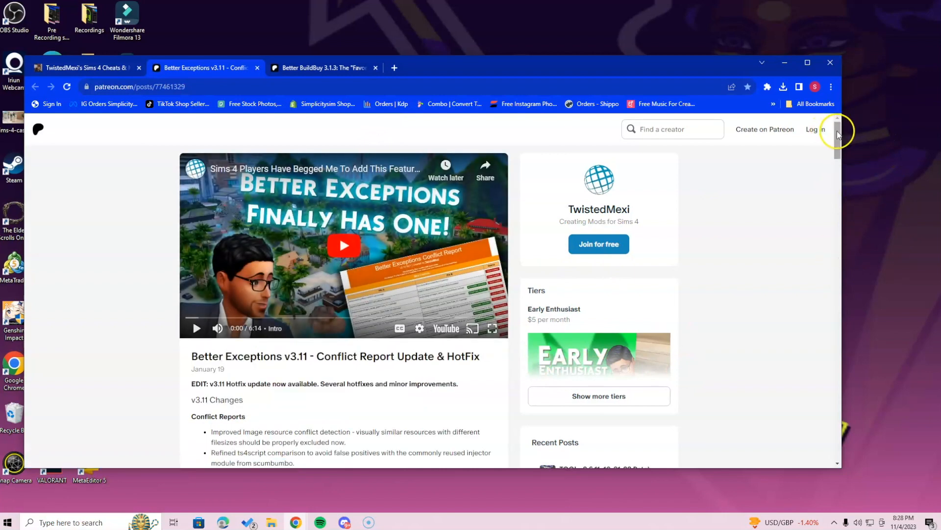
left_click_drag(837, 142, 787, 342)
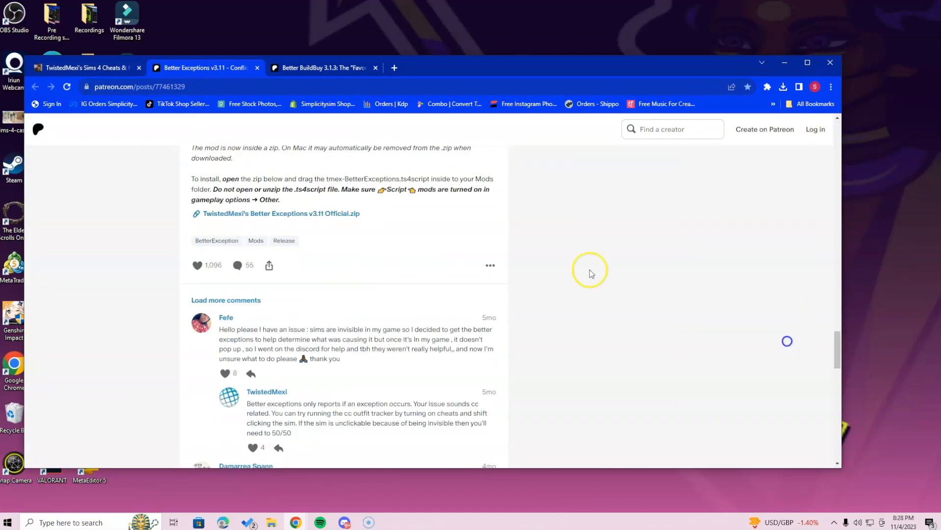
left_click(303, 213)
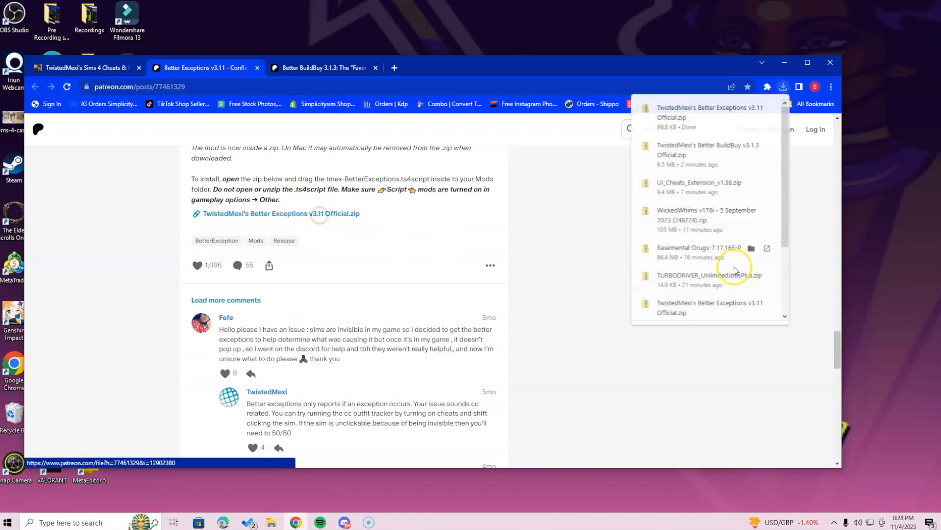
left_click(567, 280)
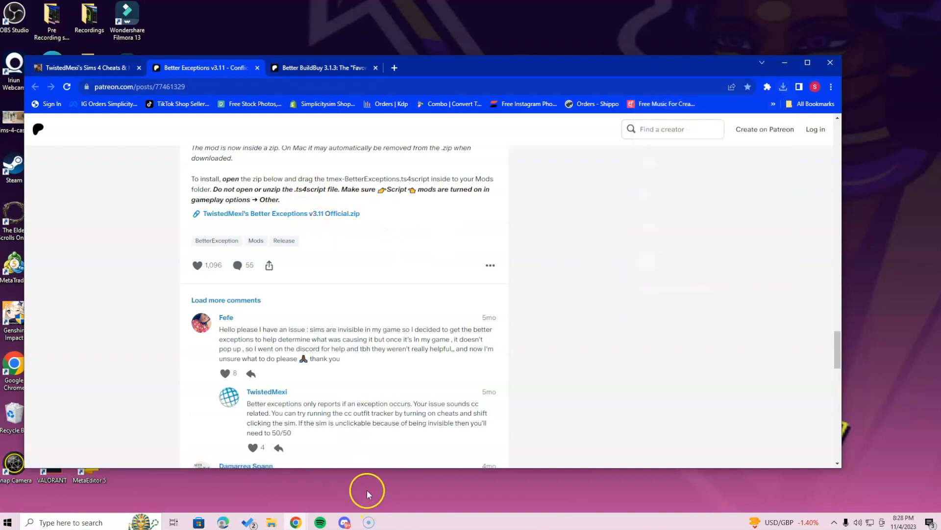
Extract the Better Exceptions v3.11 zip in Downloads to its default folder via Extract All.
left_click(272, 522)
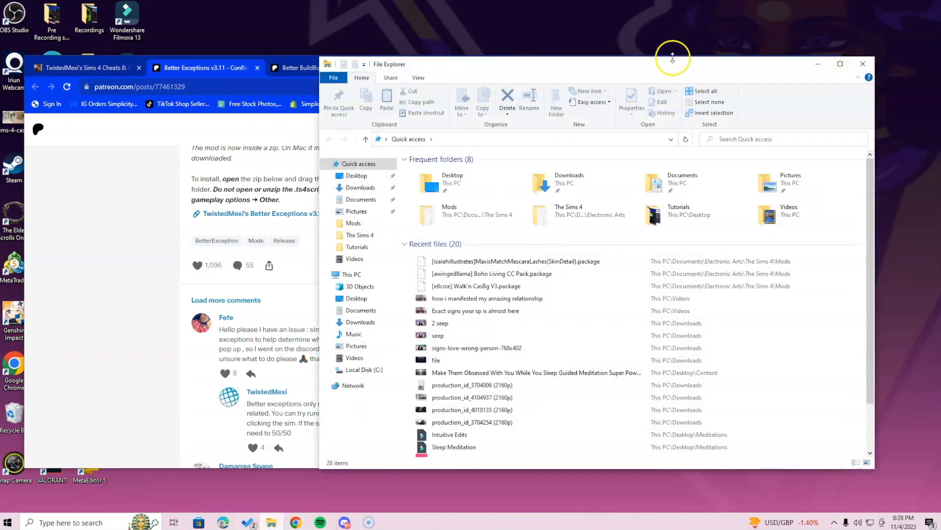
left_click_drag(648, 74, 407, 41)
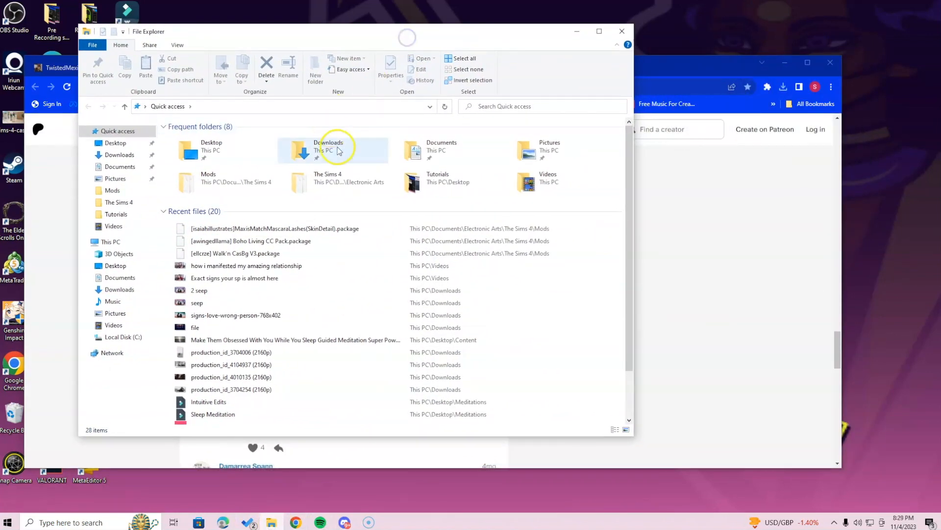
left_click(336, 150)
double_click(336, 150)
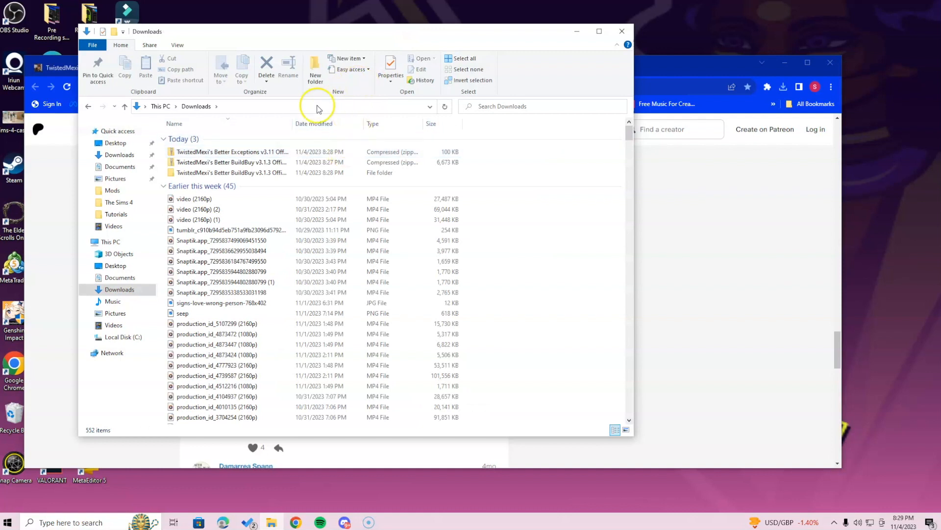
right_click(232, 153)
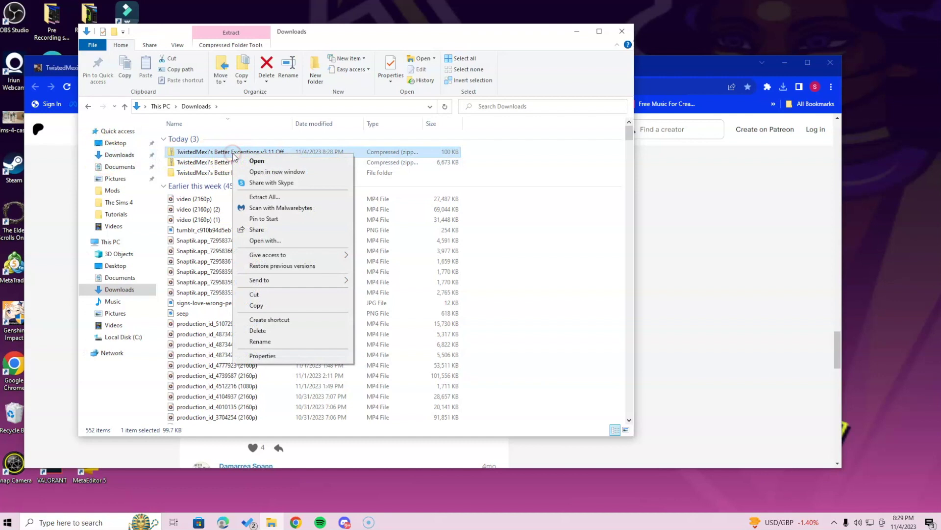
left_click(265, 197)
left_click(559, 355)
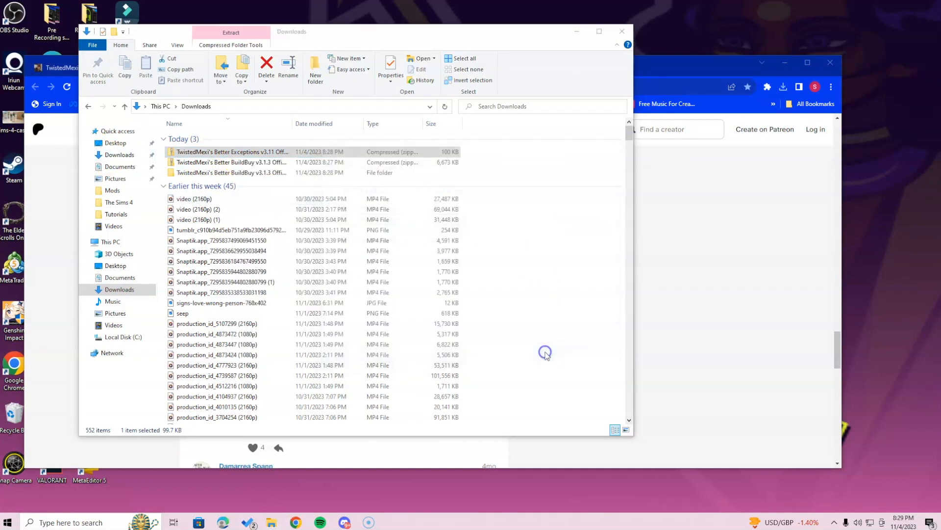
Check the extracted Tmex-BetterExceptions.ts4script, close that window and select the new folder in Downloads.
left_click(231, 151)
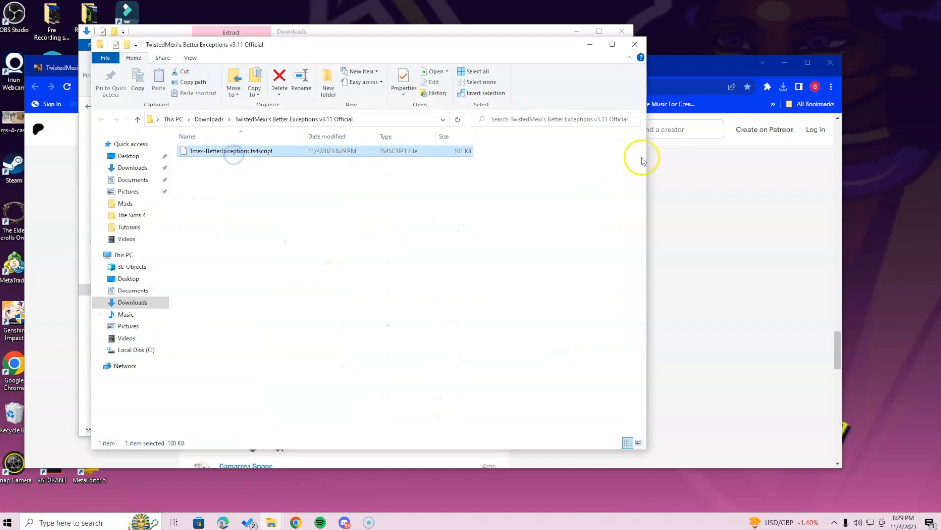
left_click(630, 48)
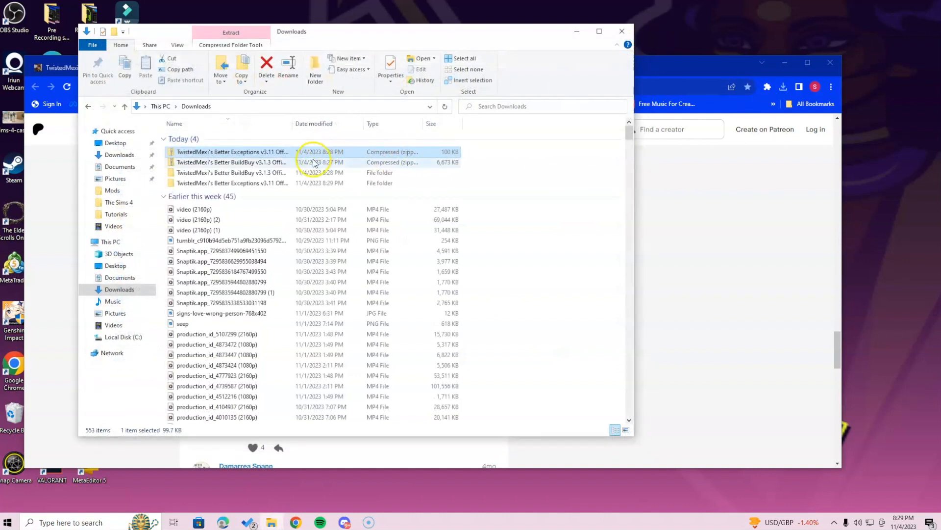
left_click(284, 172)
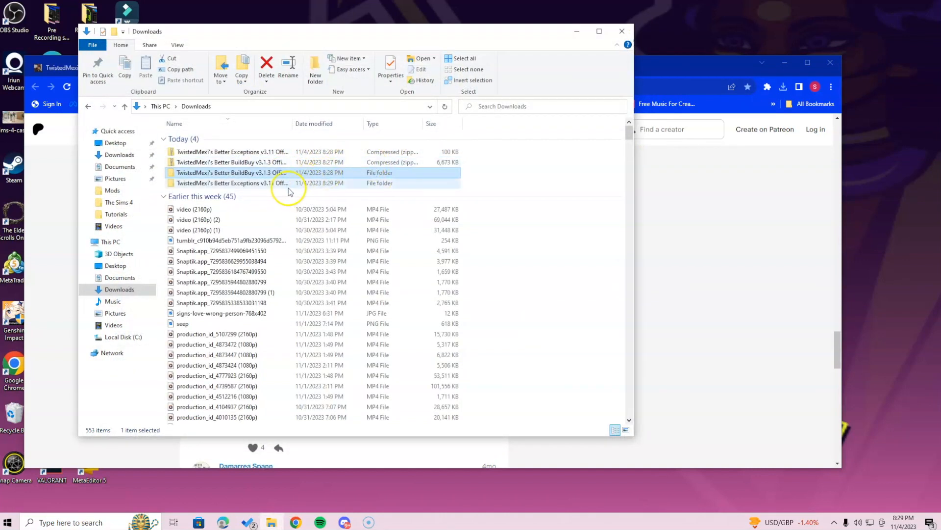
left_click(288, 183)
left_click_drag(315, 34, 258, 17)
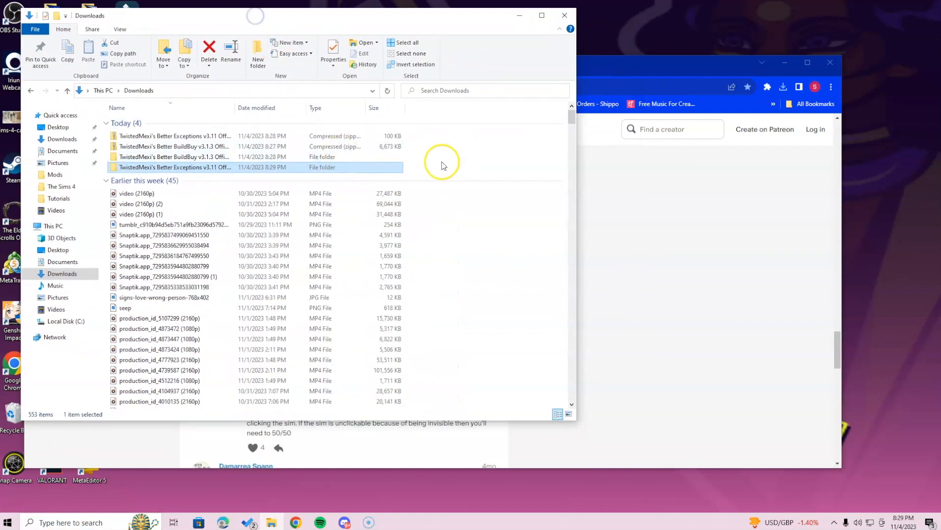
Clear the Downloads selection and open a second File Explorer window from the taskbar jump list.
left_click_drag(430, 158, 338, 135)
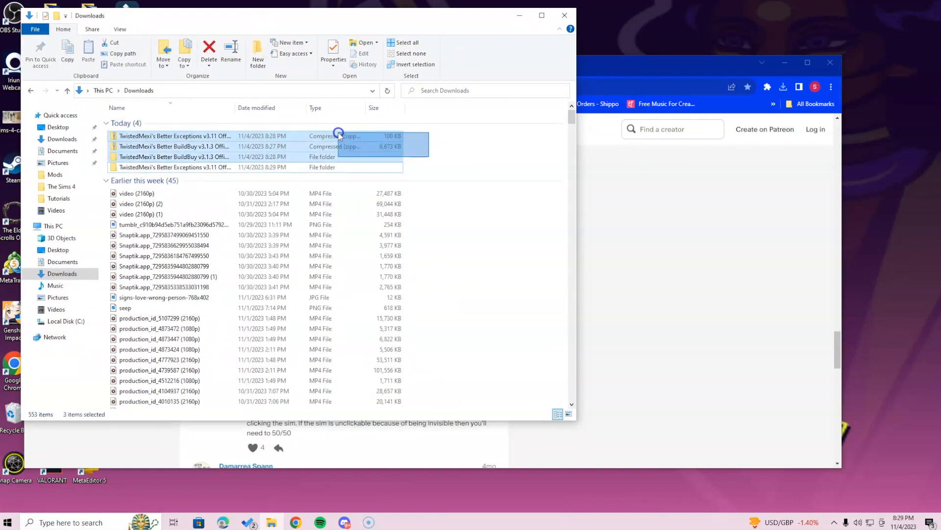
left_click(418, 137)
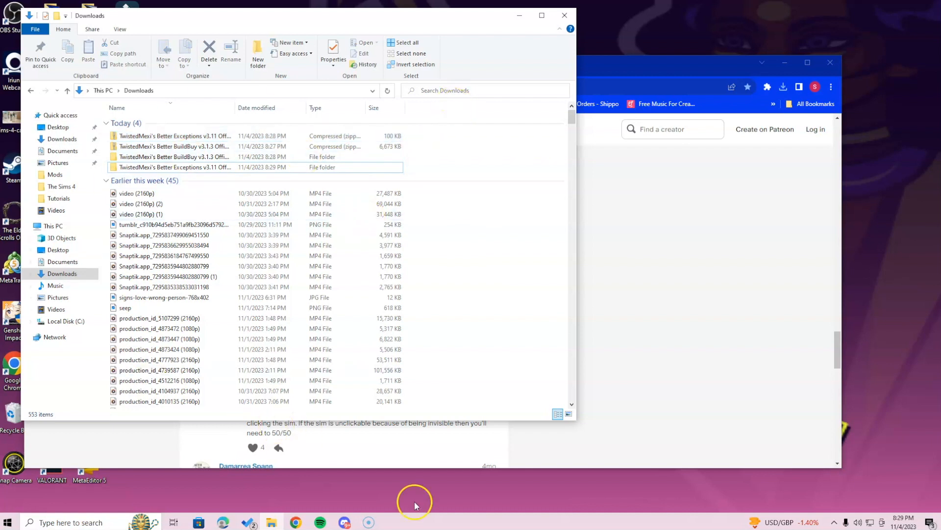
right_click(272, 522)
left_click(244, 469)
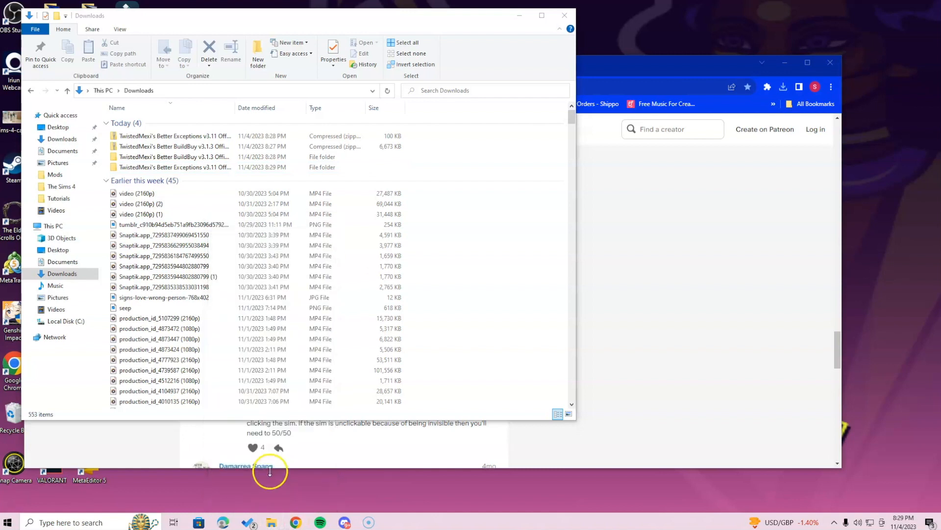
Move the new window right and navigate it to Documents > Electronic Arts > The Sims 4 > Mods.
left_click_drag(273, 40, 568, 66)
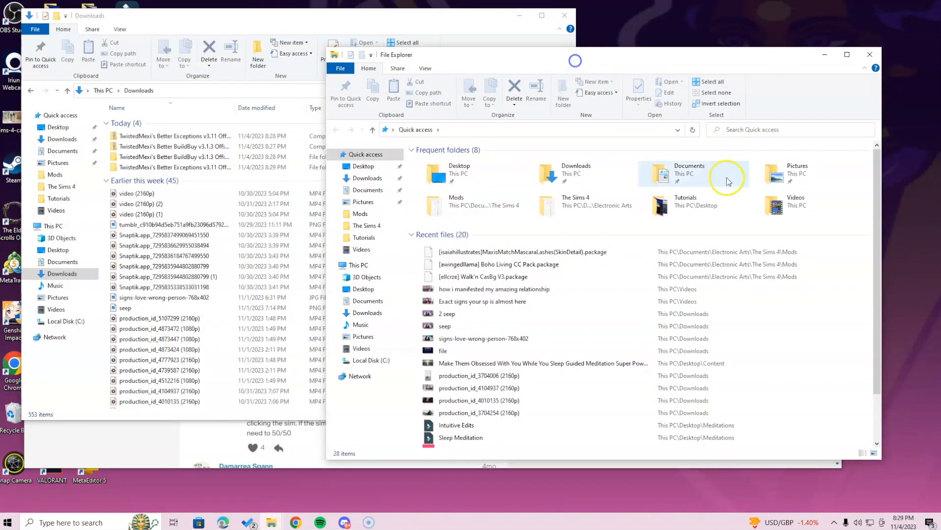
double_click(692, 169)
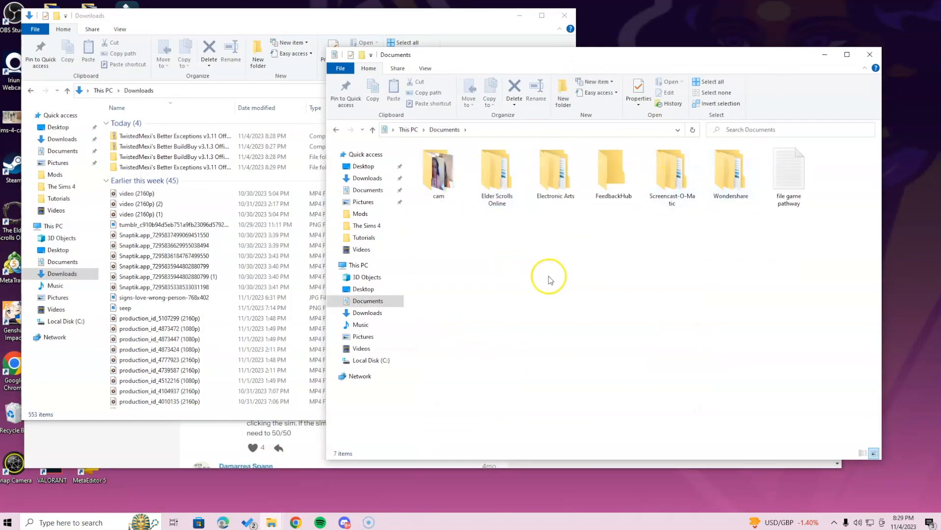
double_click(556, 175)
left_click(434, 161)
double_click(429, 160)
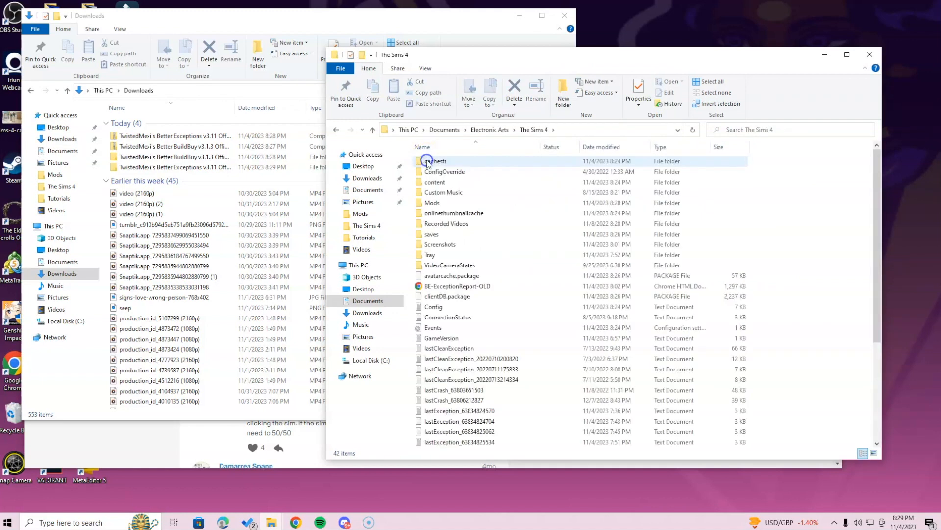
double_click(448, 203)
left_click(215, 168)
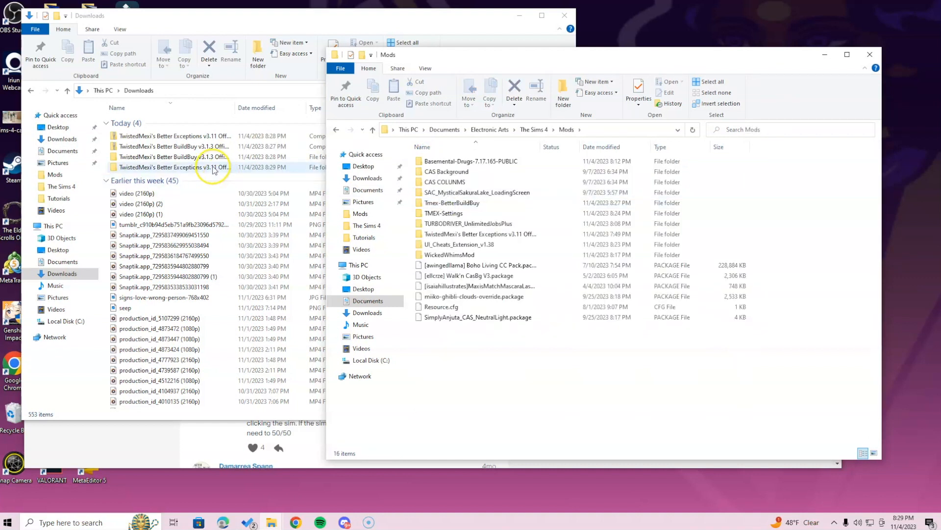
Drag the Better Exceptions folder toward Mods and compare its contents in both windows.
left_click_drag(215, 168, 232, 157)
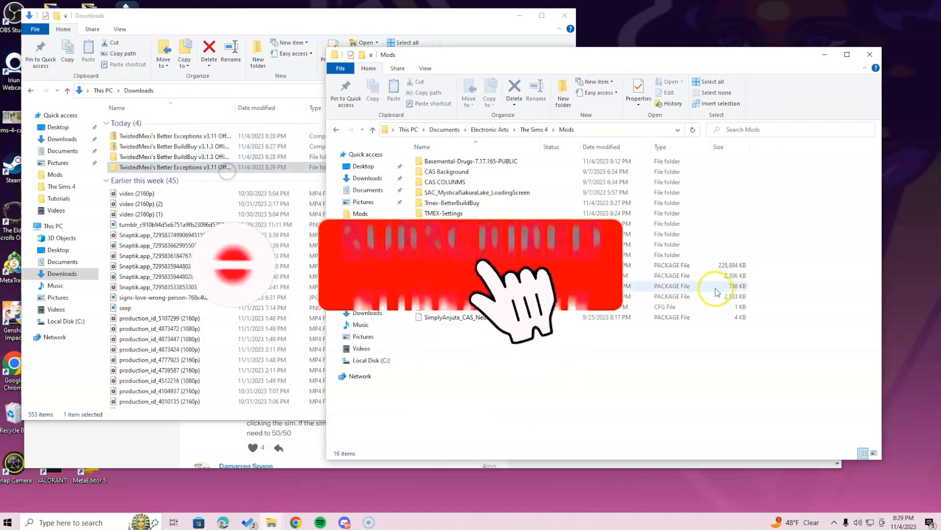
double_click(458, 222)
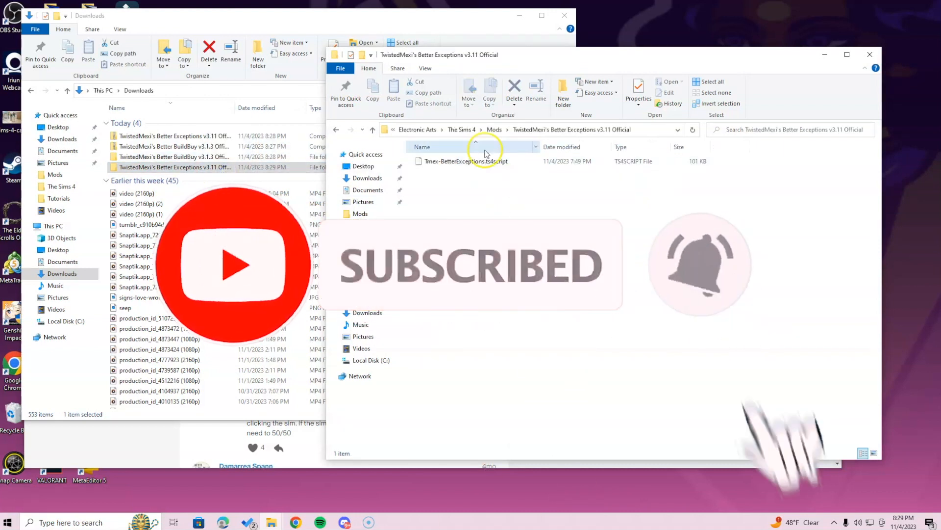
left_click(173, 167)
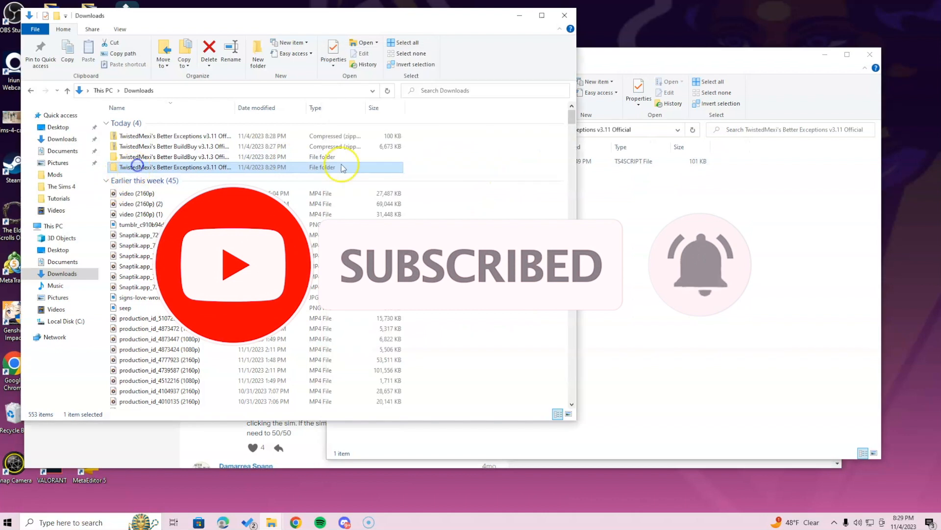
double_click(278, 167)
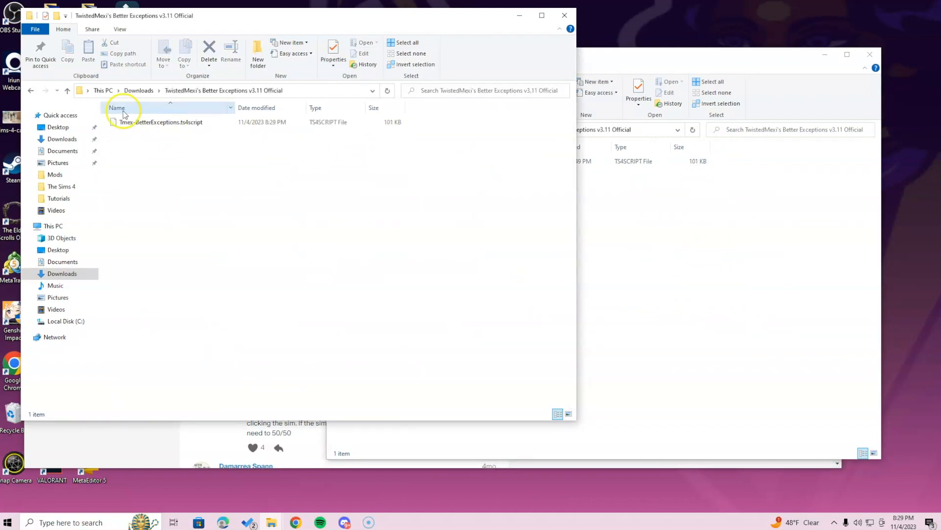
left_click(33, 91)
Return to the Mods listing and close the Mods window.
left_click(475, 170)
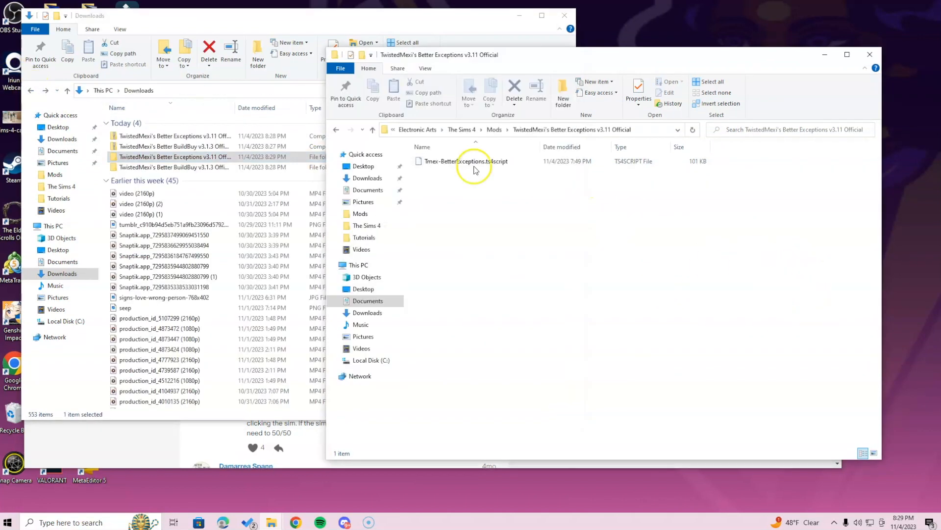
left_click(338, 129)
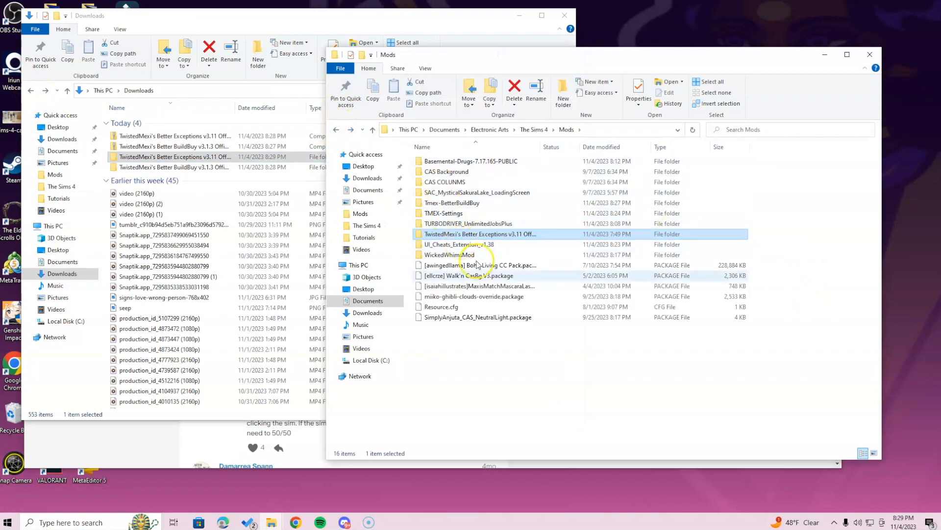
left_click(865, 57)
left_click(564, 17)
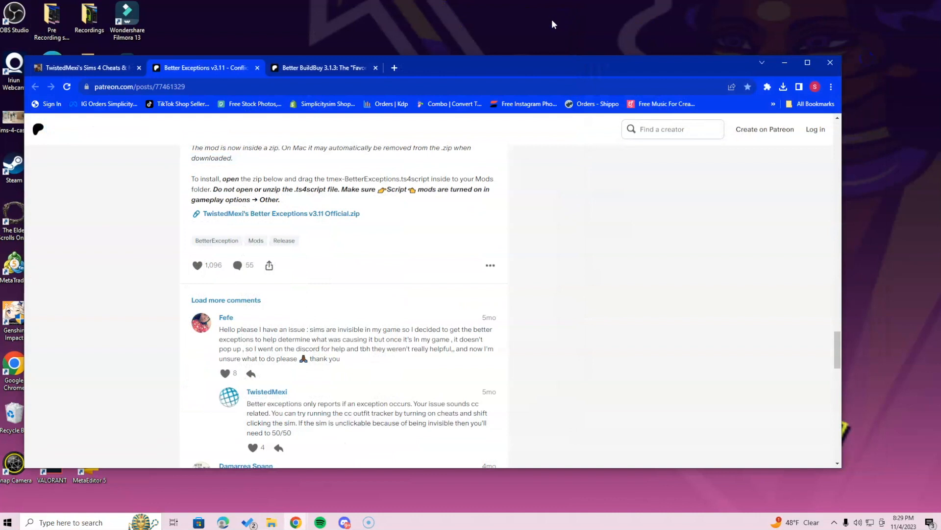